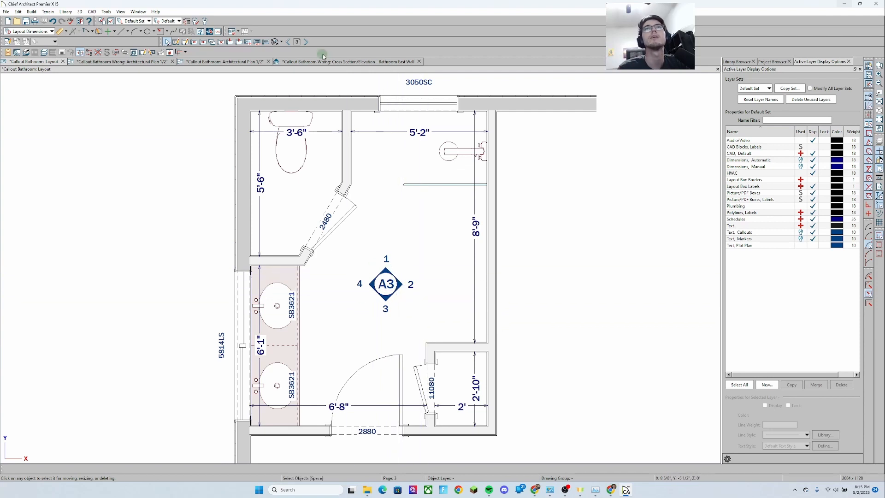
Compare the bathroom callout sheets on layout pages 3 and 4
{"action": "left_click", "coordinate": [306, 42]}
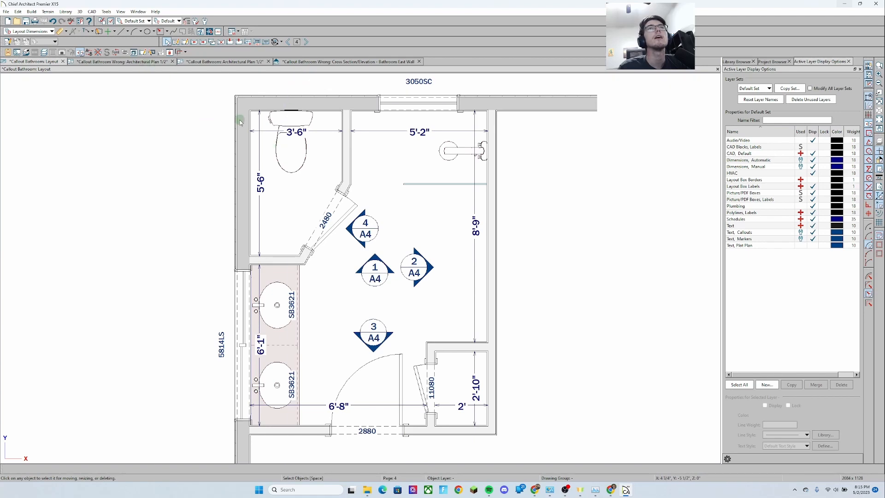
{"action": "double_click", "coordinate": [303, 181]}
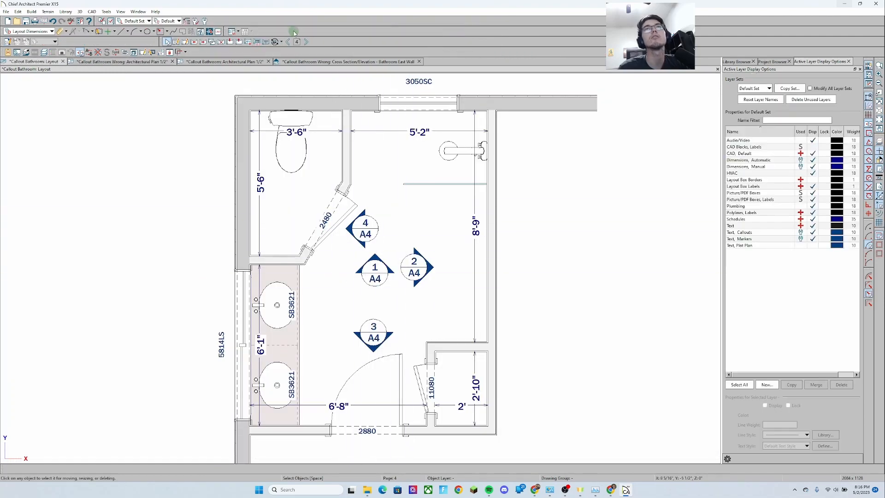
{"action": "left_click", "coordinate": [287, 42]}
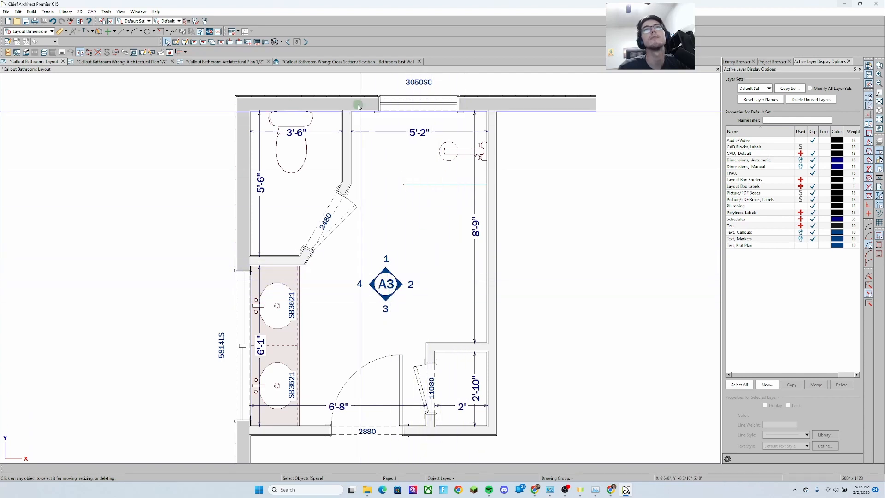
Open the linked bathroom plan, switch to the 'Callout Bathroom Wrong' plan and view the elevation from callout 2
{"action": "double_click", "coordinate": [263, 137]}
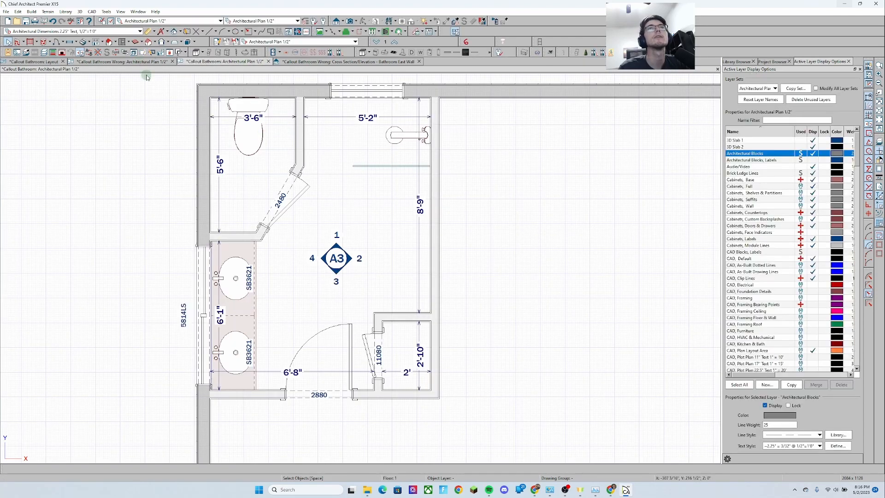
{"action": "left_click", "coordinate": [115, 63]}
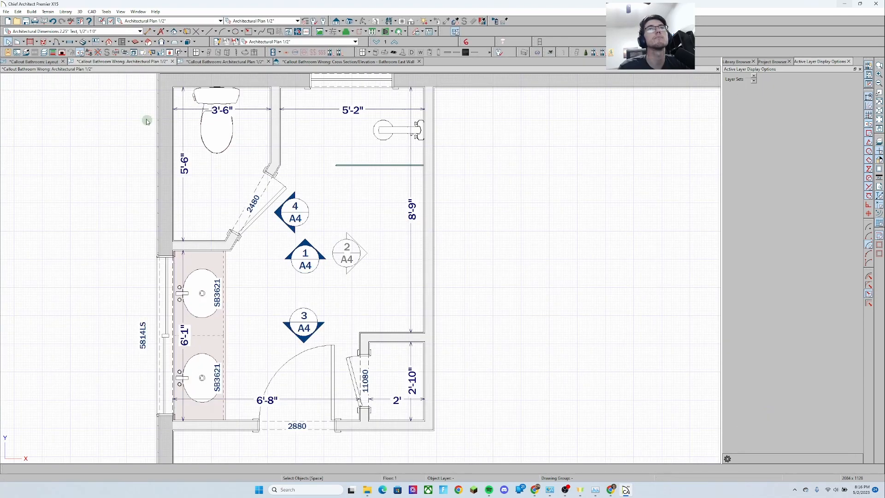
{"action": "double_click", "coordinate": [350, 254]}
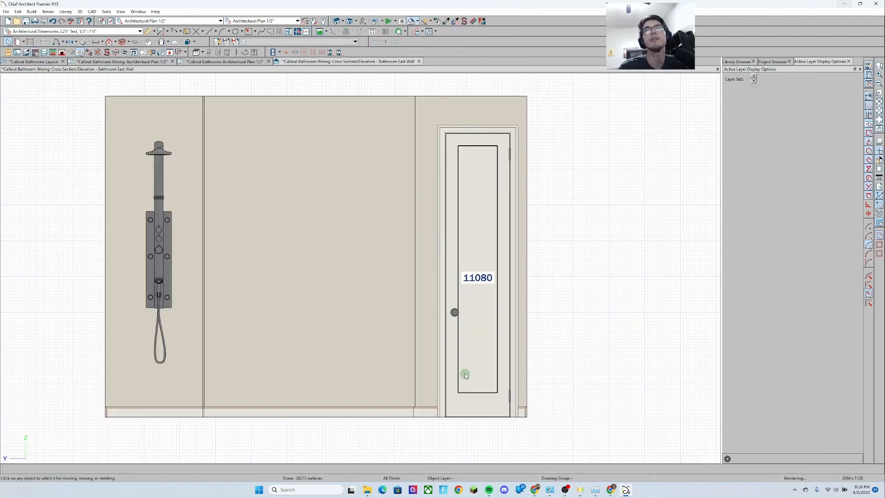
{"action": "left_click", "coordinate": [137, 63]}
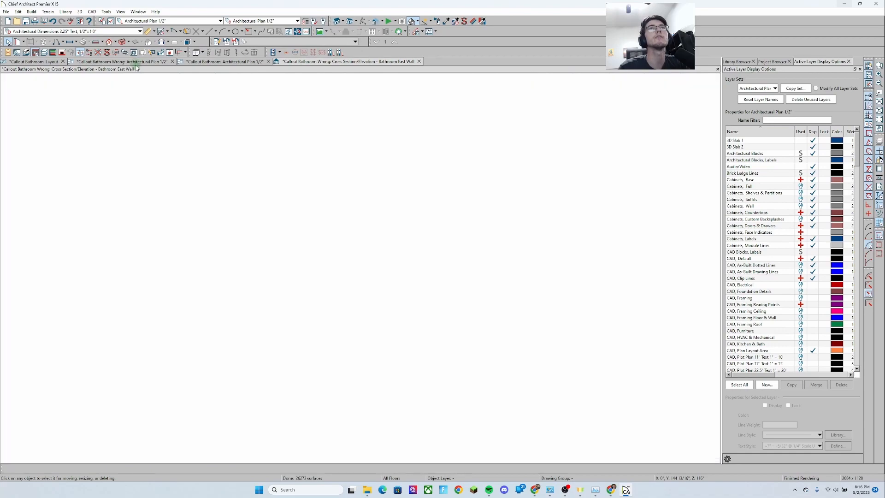
Drag callout 2's camera further east and reopen its east wall elevation
{"action": "left_click", "coordinate": [347, 253]}
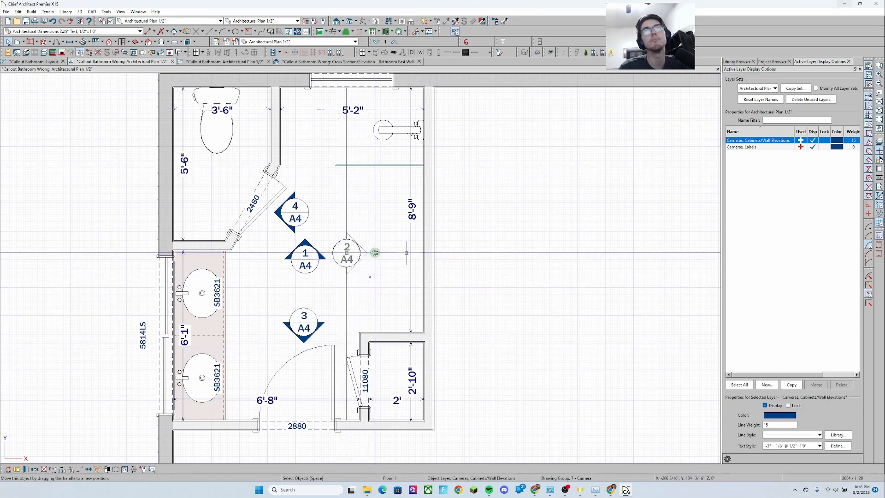
{"action": "left_click_drag", "start_coordinate": [376, 253], "coordinate": [412, 253]}
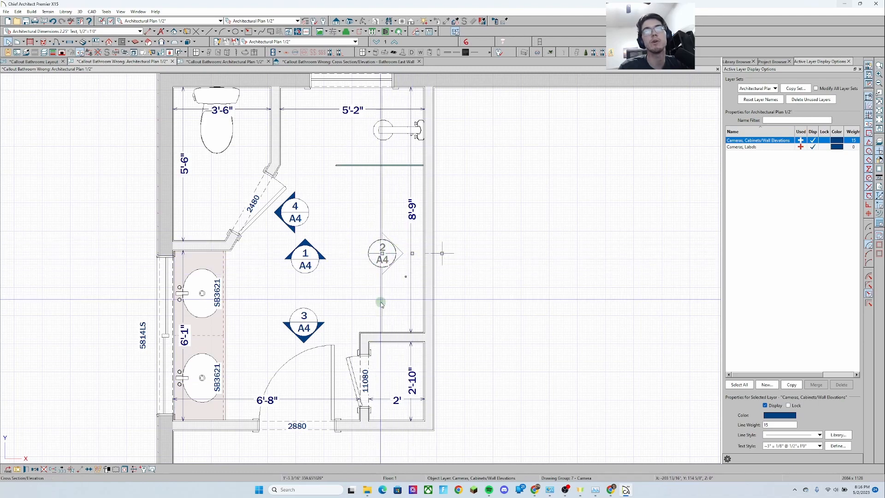
{"action": "double_click", "coordinate": [380, 250]}
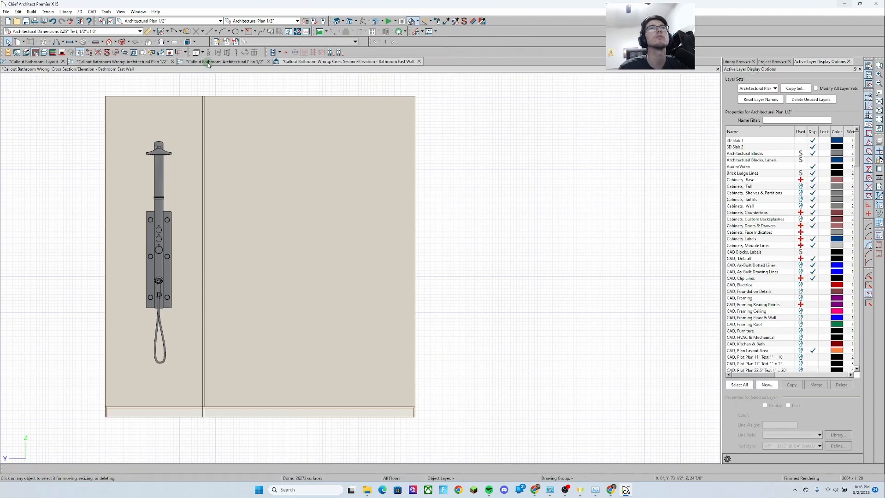
{"action": "left_click", "coordinate": [107, 63]}
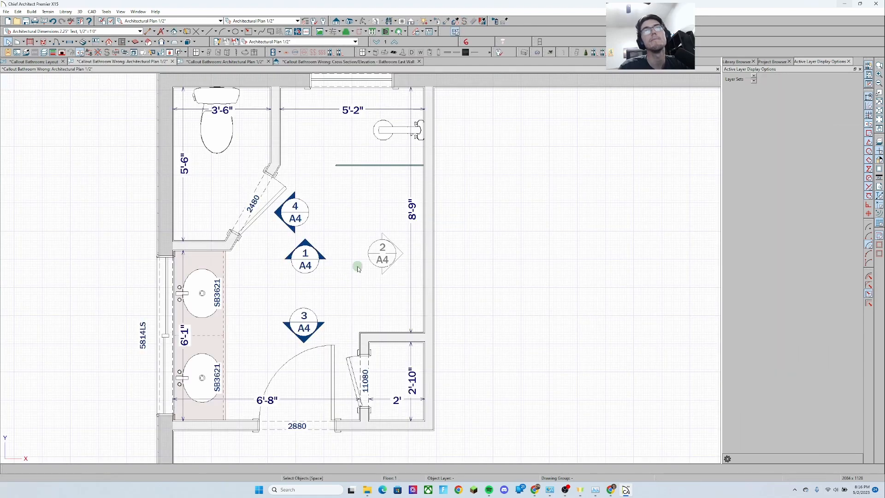
Move callout 2's camera back to its original position in the plan
{"action": "left_click", "coordinate": [387, 259]}
{"action": "left_click_drag", "start_coordinate": [382, 254], "coordinate": [350, 253]}
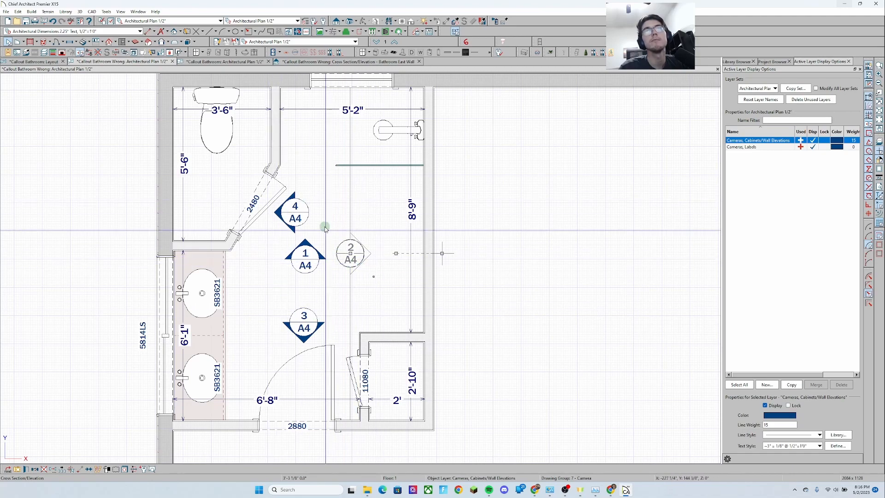
{"action": "left_click", "coordinate": [374, 308]}
{"action": "scroll", "coordinate": [374, 308], "scroll_direction": "down", "scroll_amount": 1}
{"action": "key", "text": "Escape"}
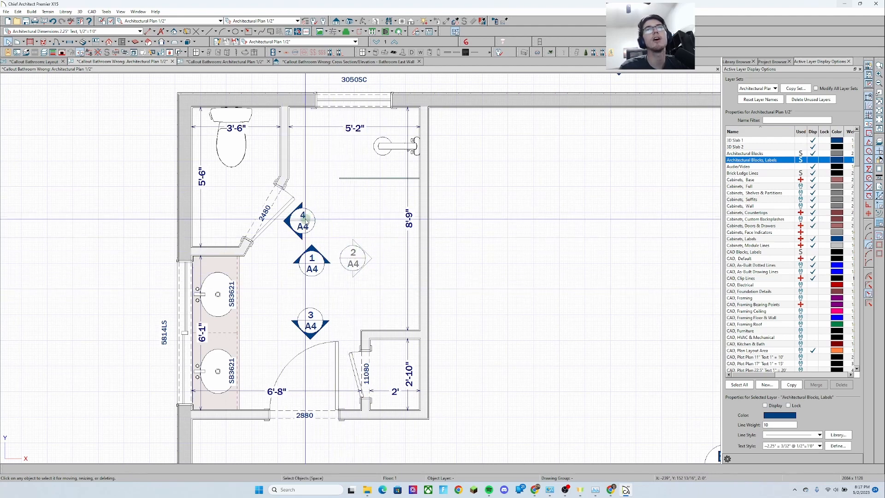
Open callout 2's Cross Section/Elevation Specification and review its Plan Display callout settings
{"action": "left_click", "coordinate": [347, 269]}
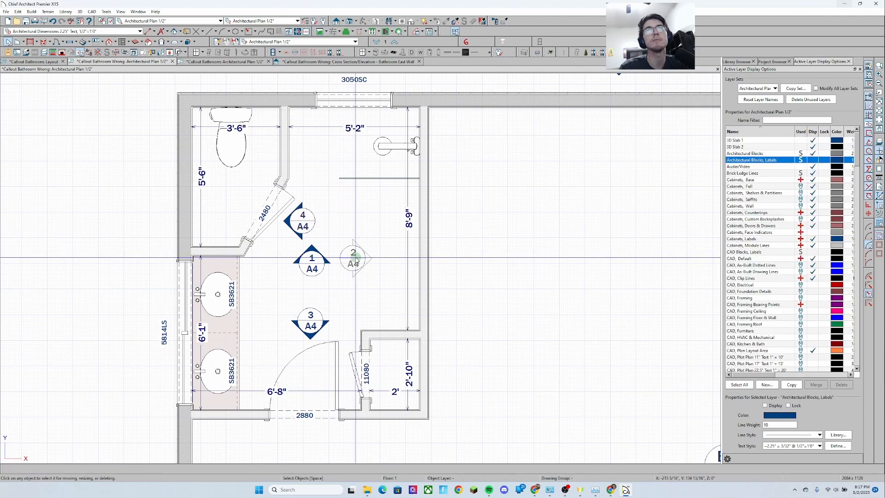
{"action": "double_click", "coordinate": [351, 262]}
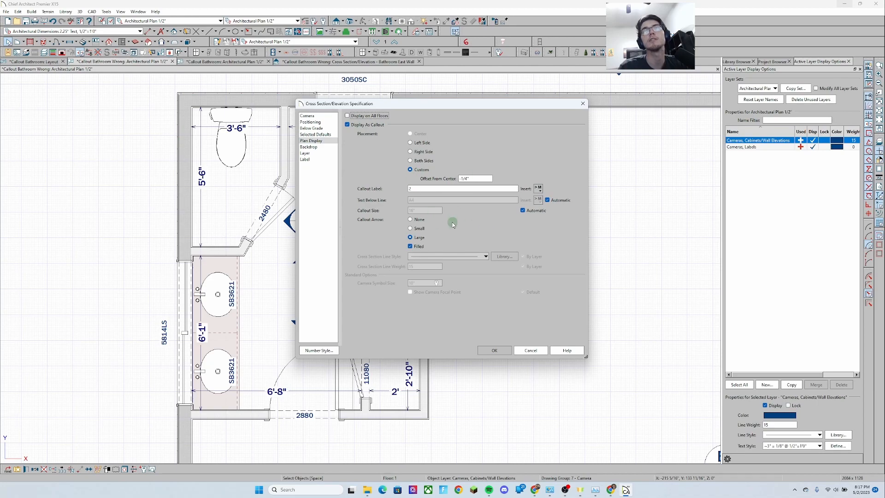
{"action": "left_click", "coordinate": [494, 351]}
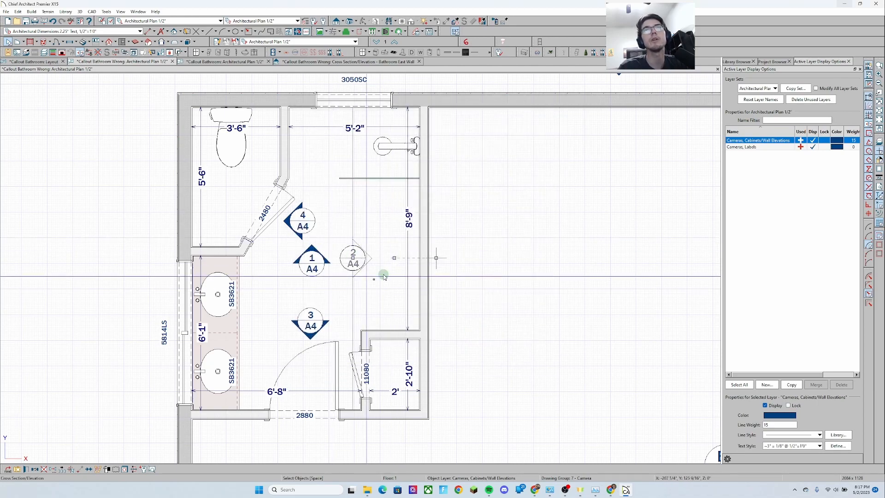
Switch to the 'Callout Bathroom: Architectural Plan 1/2' view and inspect its A3 callout
{"action": "left_click", "coordinate": [369, 227]}
{"action": "key", "text": "Escape"}
{"action": "middle_click_drag", "start_coordinate": [333, 118], "coordinate": [348, 112]}
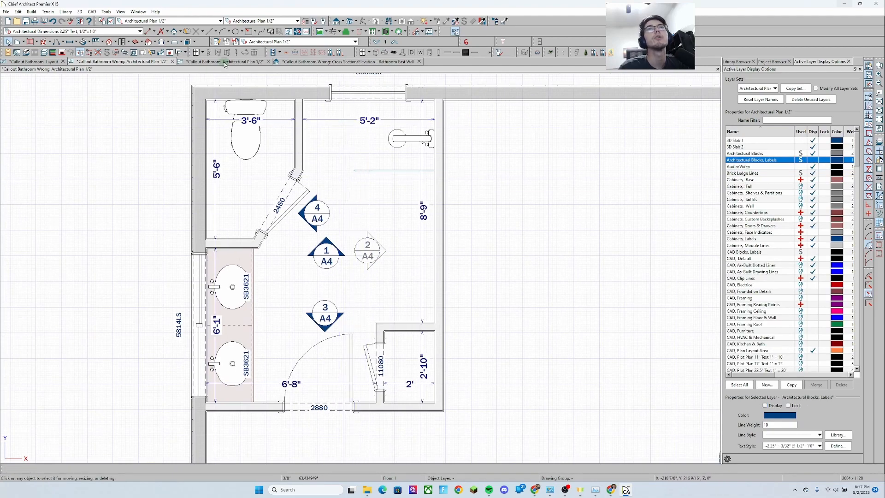
{"action": "key", "text": "ctrl+Tab"}
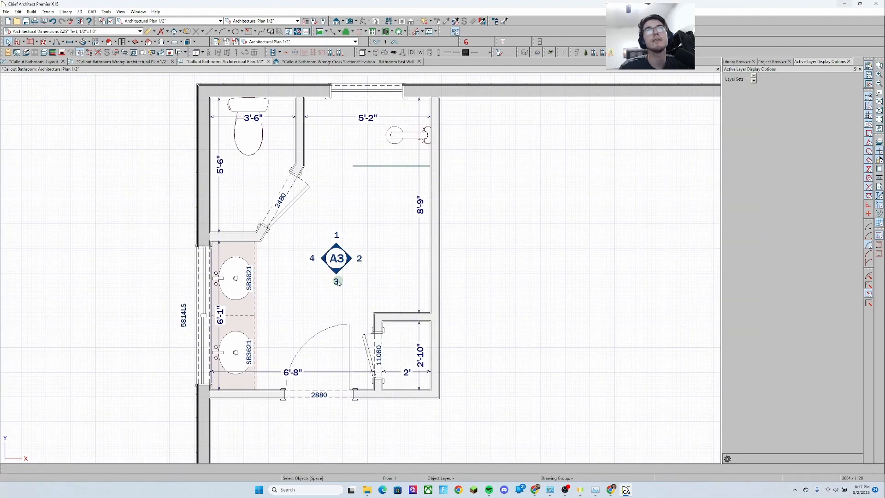
{"action": "left_click", "coordinate": [373, 274]}
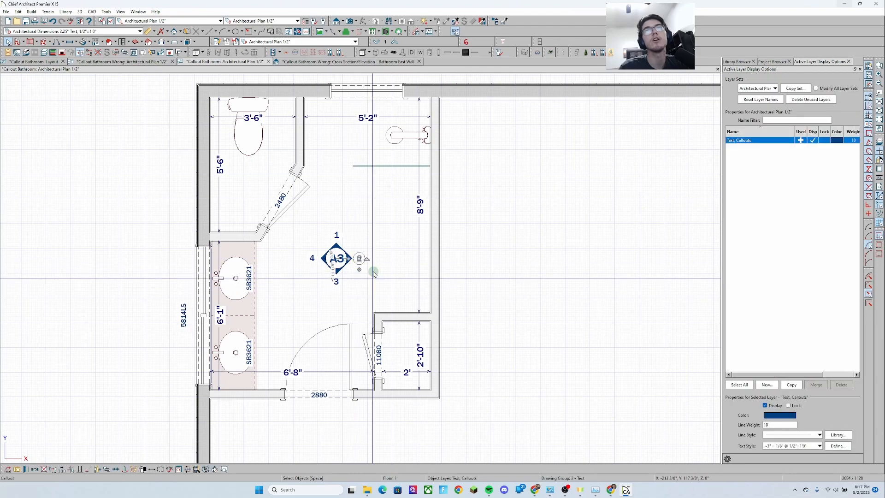
{"action": "left_click", "coordinate": [174, 31]}
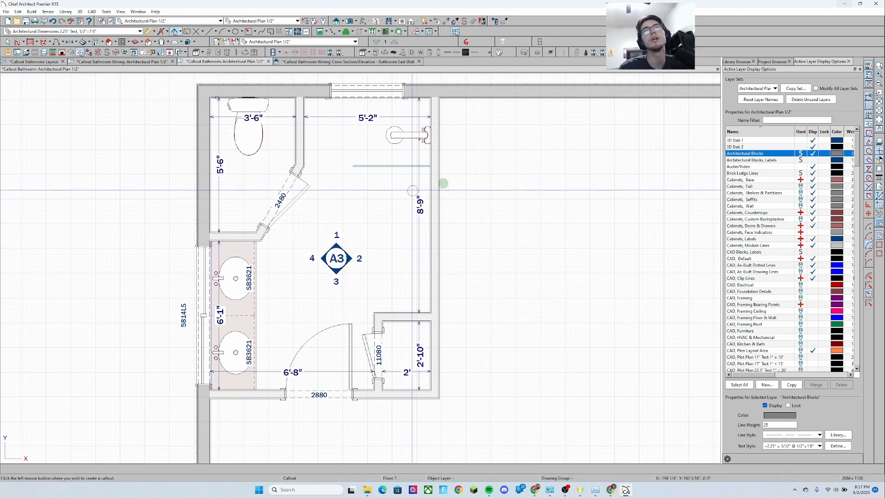
{"action": "left_click", "coordinate": [341, 254]}
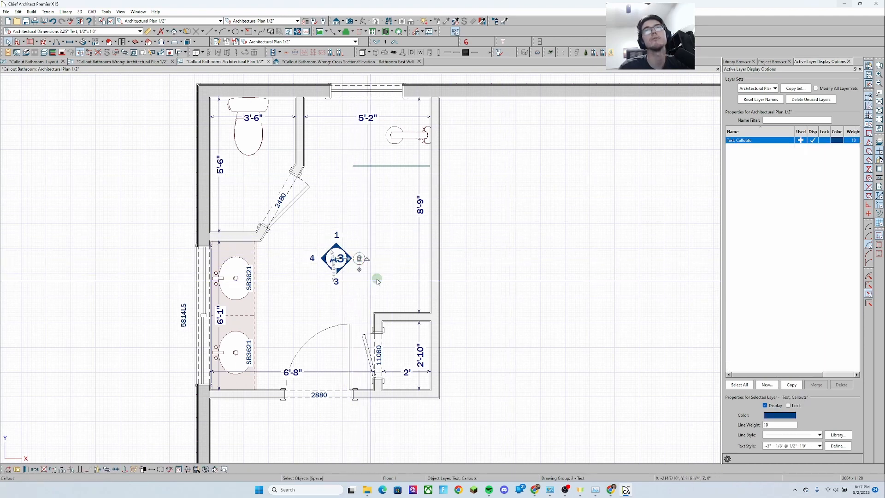
{"action": "left_click", "coordinate": [458, 233]}
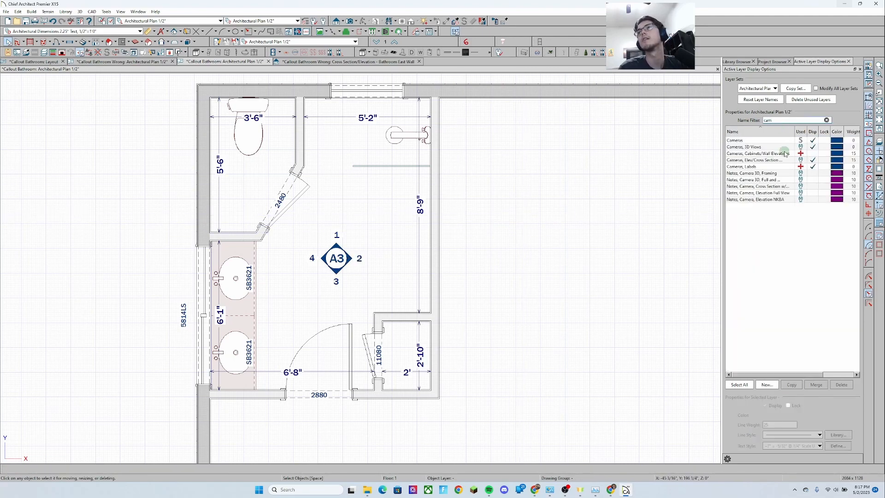
With layers filtered by 'cam', turn on display of the Cameras, Cabinets/Wall Elevations layer
{"action": "left_click", "coordinate": [812, 186]}
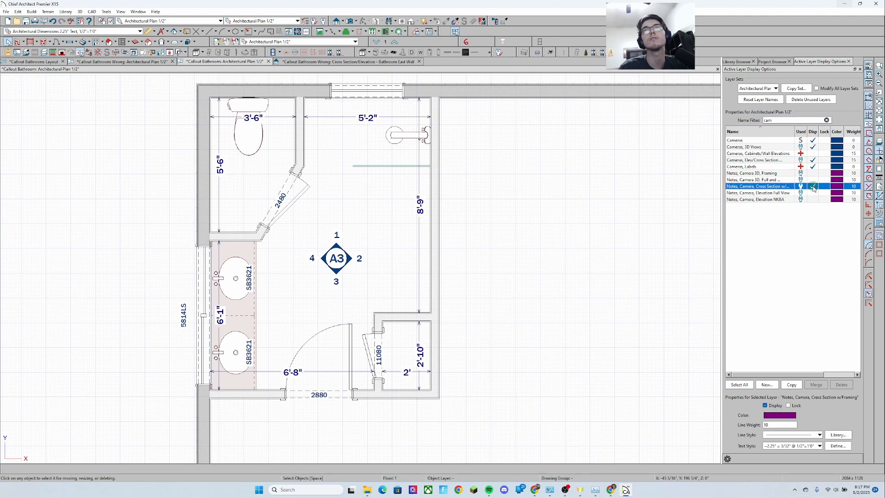
{"action": "left_click", "coordinate": [812, 154]}
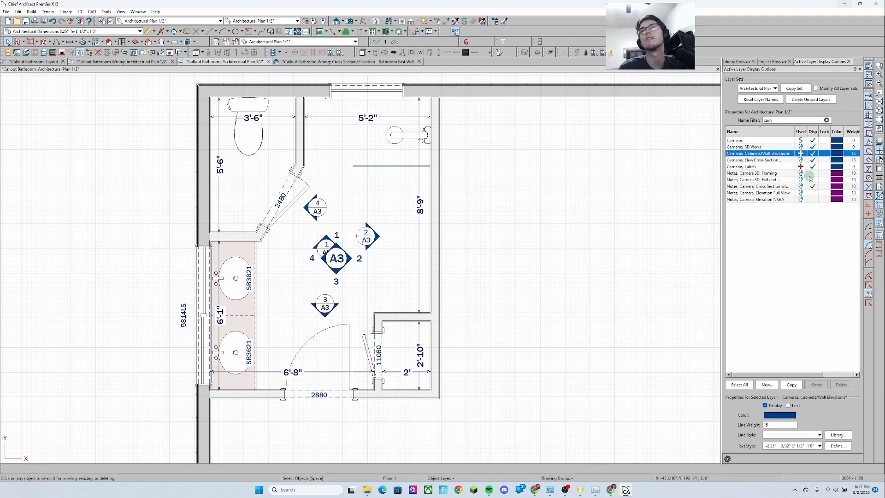
Zoom in and select each elevation camera callout around the A3 marker to inspect them
{"action": "left_click", "coordinate": [400, 269]}
{"action": "scroll", "coordinate": [366, 236], "scroll_direction": "up", "scroll_amount": 1}
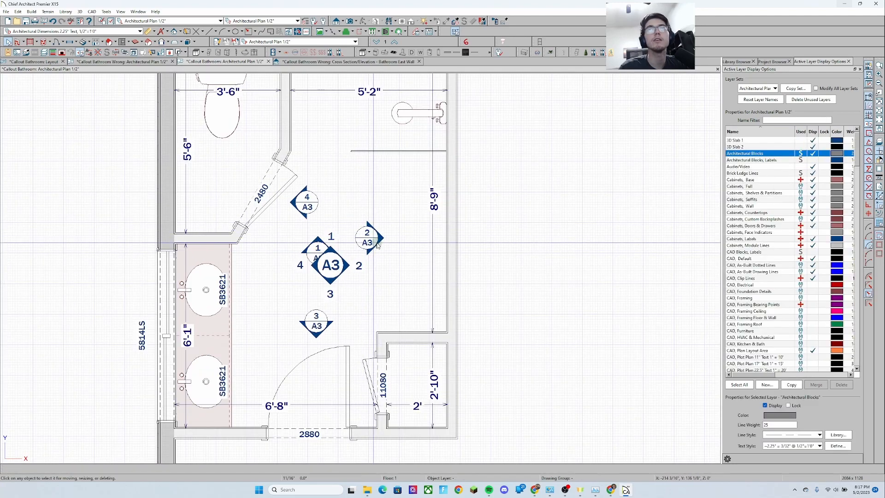
{"action": "left_click", "coordinate": [375, 243]}
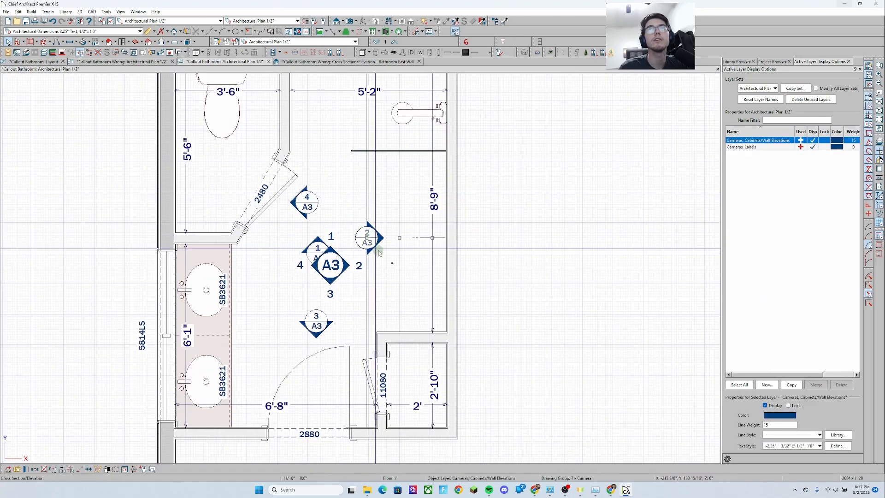
{"action": "left_click", "coordinate": [307, 262]}
{"action": "left_click", "coordinate": [307, 257]}
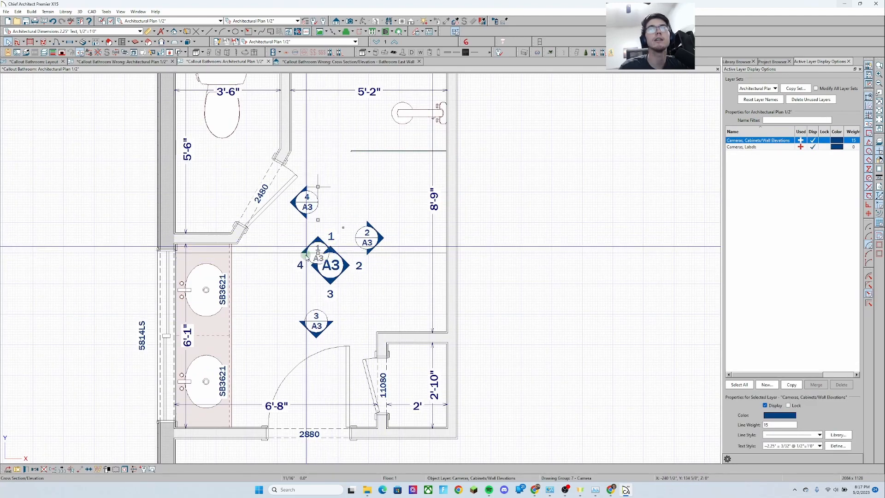
{"action": "left_click", "coordinate": [293, 209]}
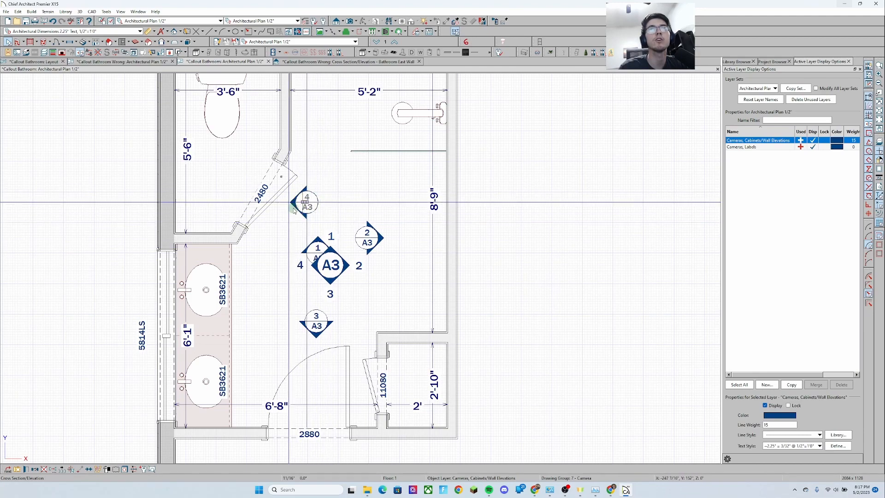
{"action": "left_click", "coordinate": [368, 238]}
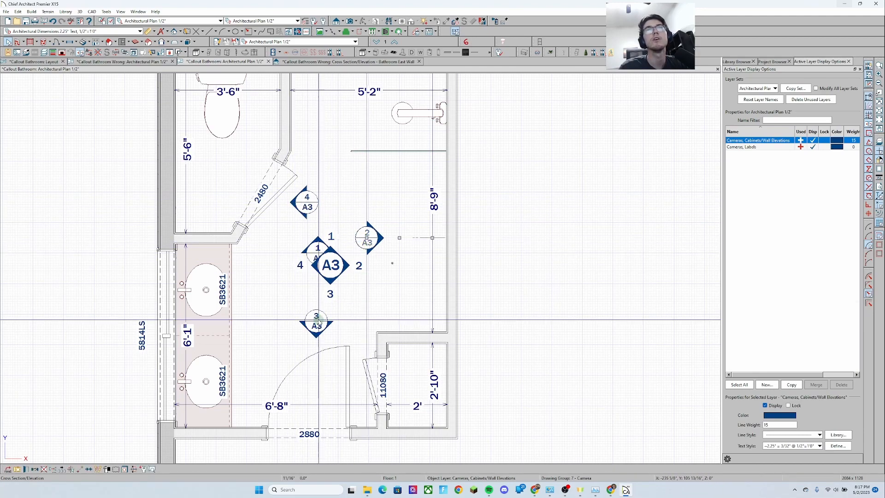
{"action": "left_click", "coordinate": [301, 202]}
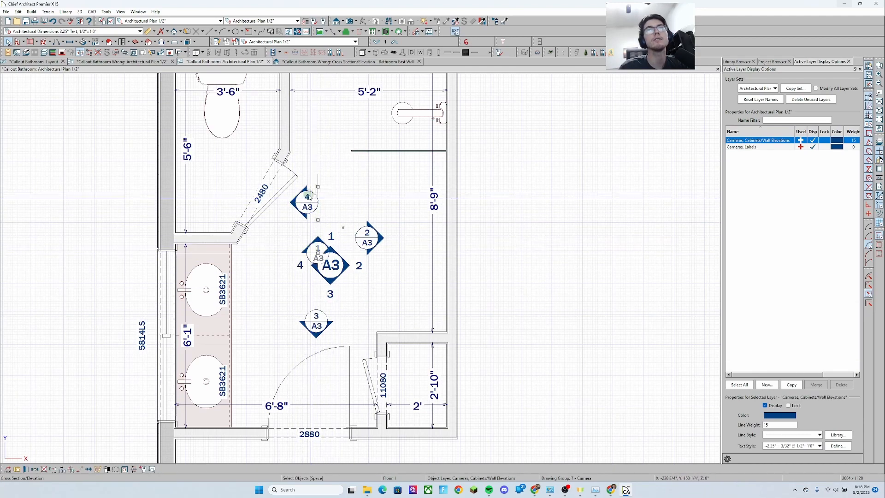
{"action": "left_click", "coordinate": [363, 274]}
{"action": "left_click", "coordinate": [290, 225]}
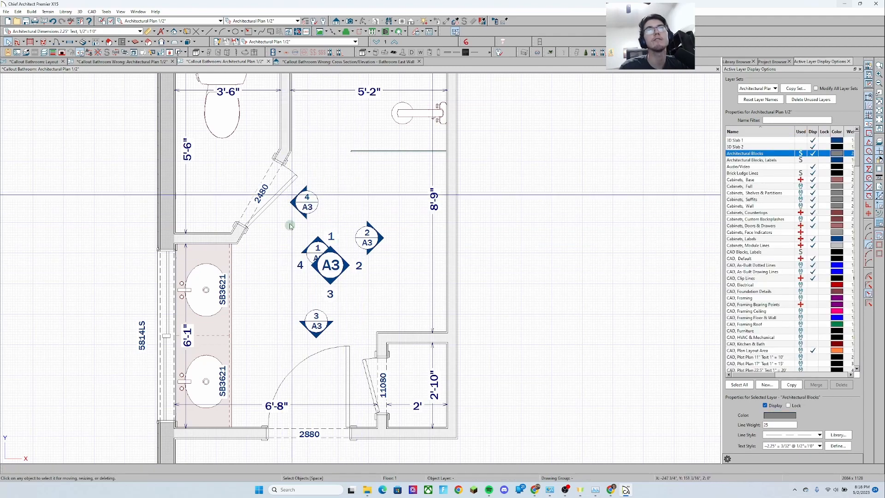
{"action": "left_click", "coordinate": [304, 201]}
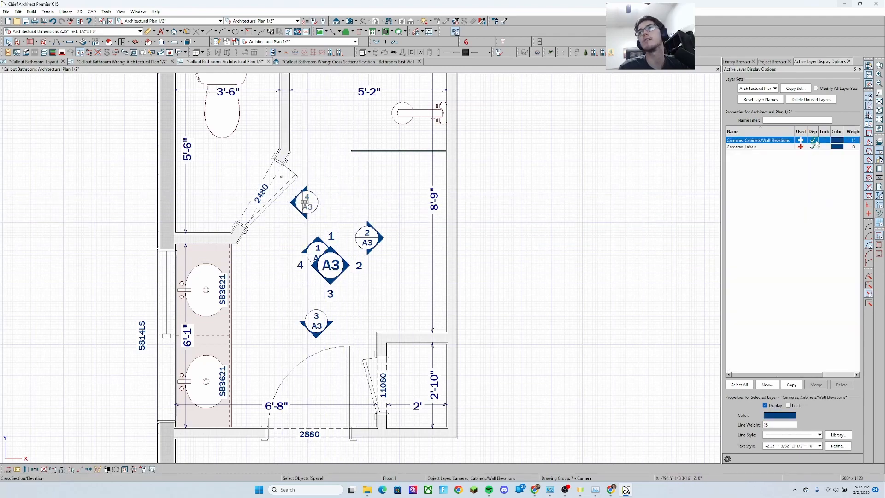
Turn off Display As Callout in camera 4's elevation specification and return to the plan view
{"action": "double_click", "coordinate": [303, 204]}
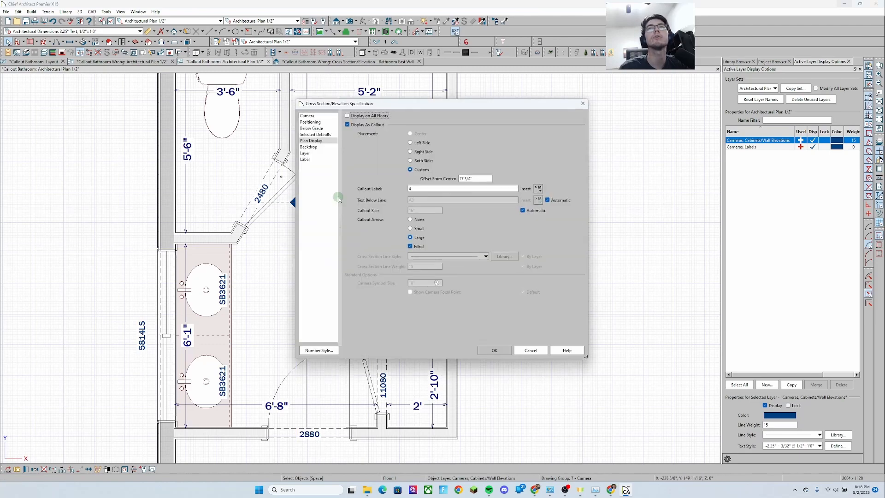
{"action": "left_click", "coordinate": [347, 125]}
{"action": "left_click", "coordinate": [492, 352]}
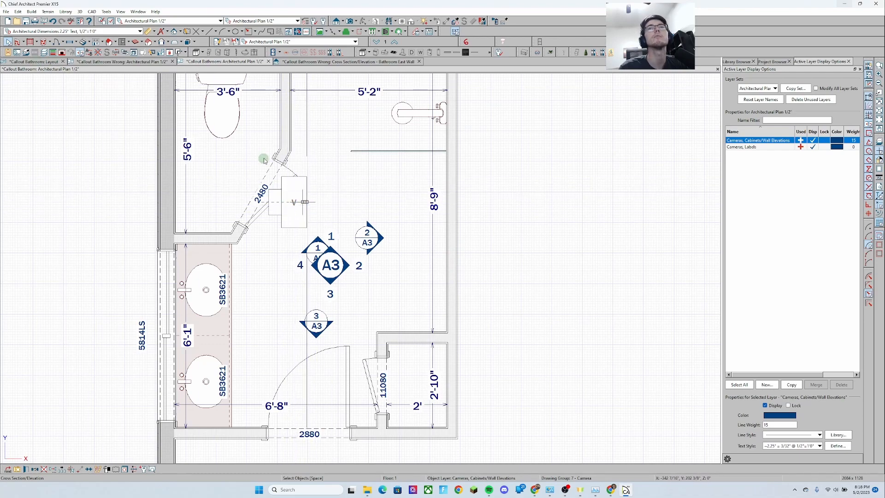
{"action": "left_click", "coordinate": [215, 63]}
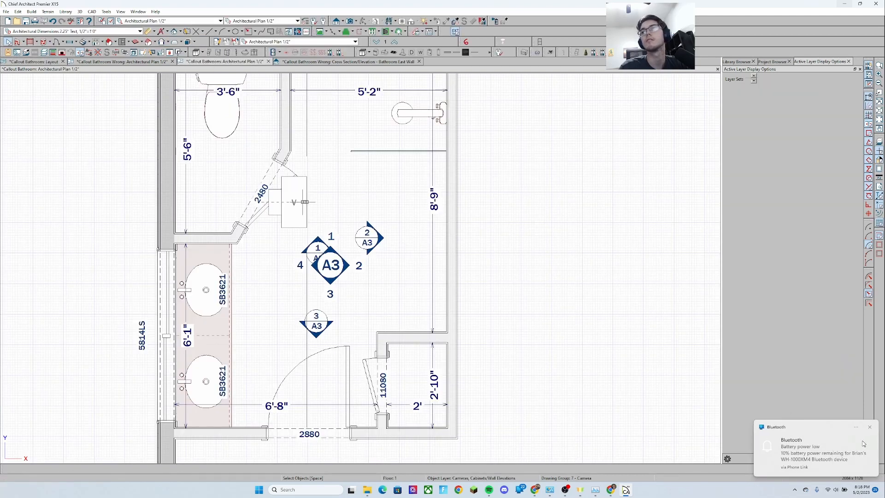
{"action": "left_click", "coordinate": [869, 427]}
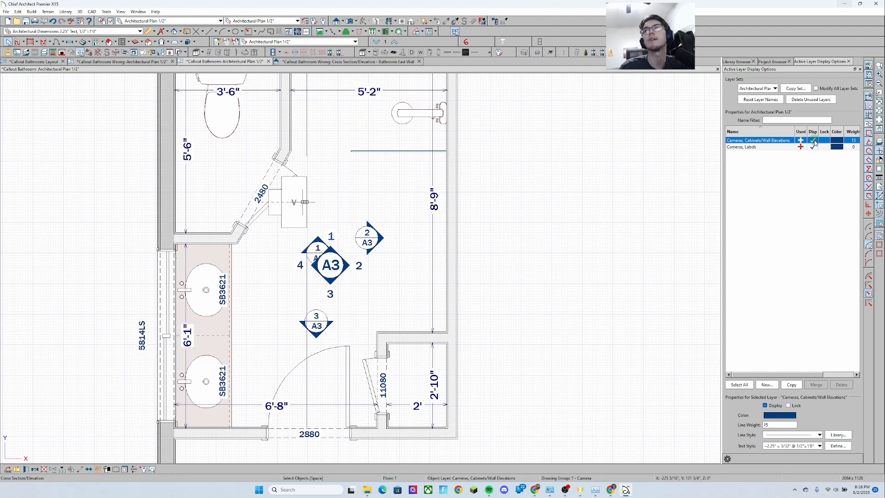
{"action": "scroll", "coordinate": [364, 208], "scroll_direction": "down", "scroll_amount": 3}
{"action": "left_click", "coordinate": [376, 193]}
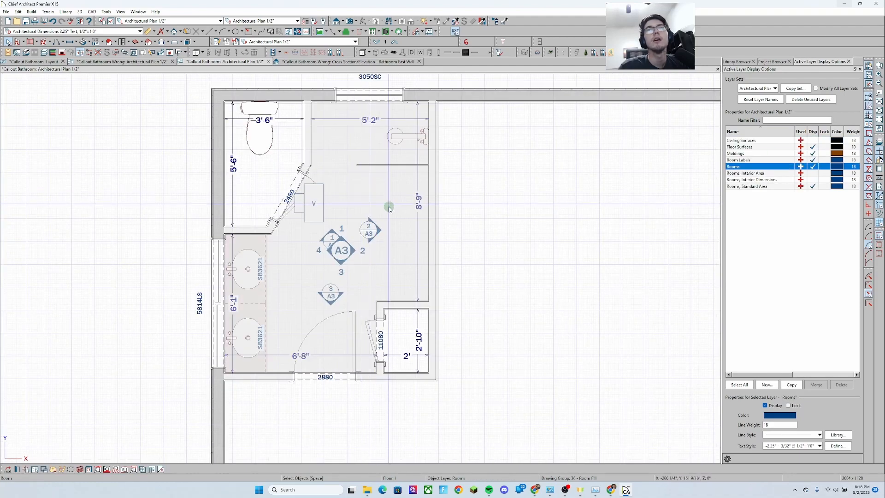
{"action": "key", "text": "Escape"}
{"action": "scroll", "coordinate": [376, 236], "scroll_direction": "up", "scroll_amount": 3}
{"action": "scroll", "coordinate": [361, 264], "scroll_direction": "up", "scroll_amount": 2}
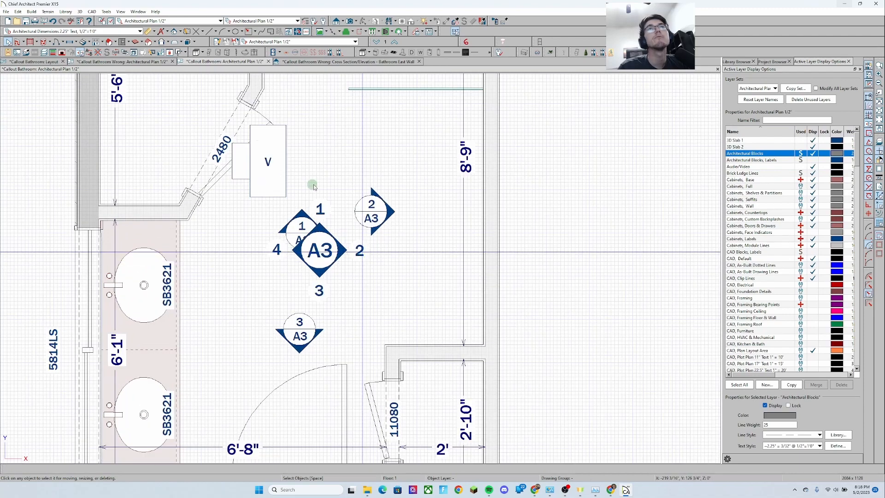
Place a new callout near the A3 marker, link it to the Bathroom East Wall cross section, and label it with the Linked View Callout Label macro
{"action": "left_click", "coordinate": [175, 32]}
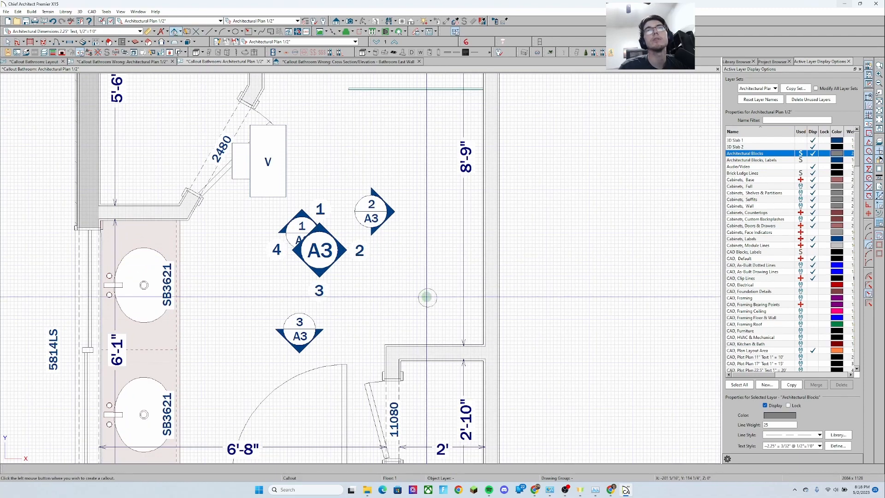
{"action": "left_click", "coordinate": [414, 284]}
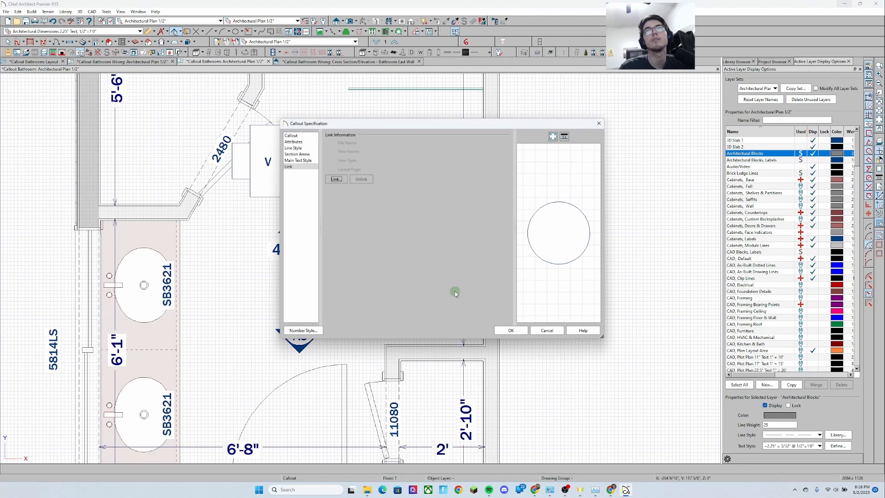
{"action": "left_click", "coordinate": [335, 179]}
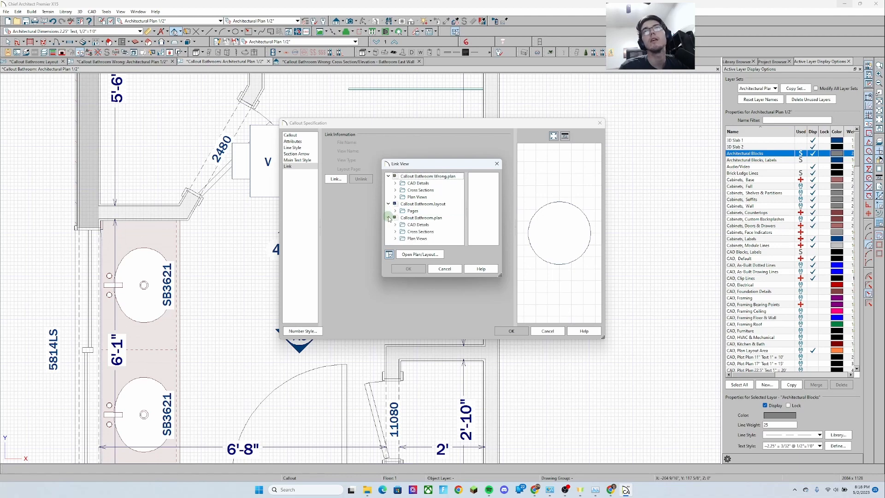
{"action": "left_click", "coordinate": [395, 231]}
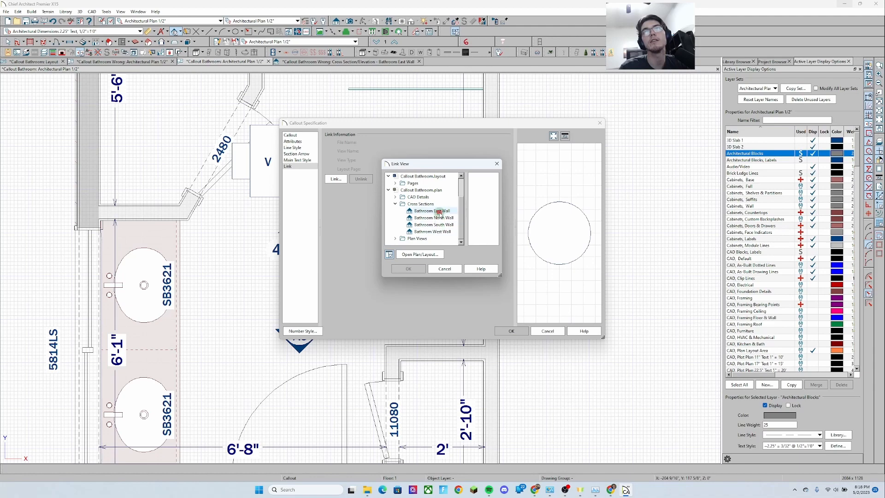
{"action": "left_click", "coordinate": [409, 268]}
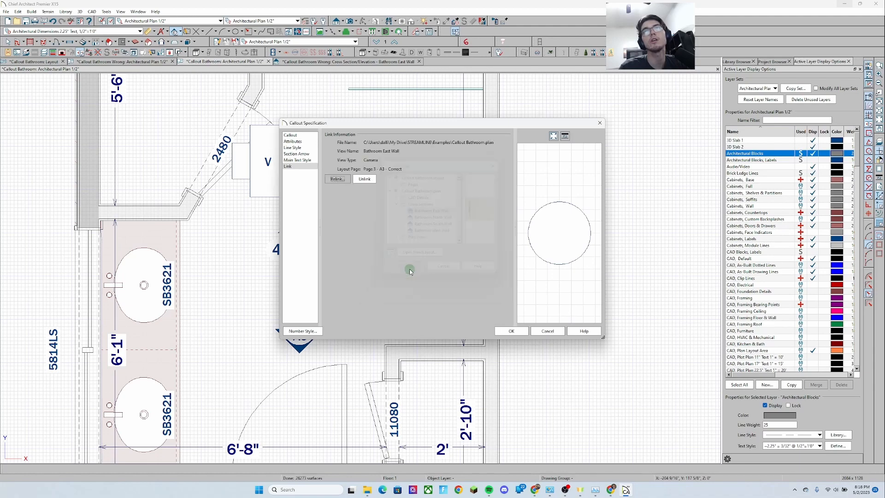
{"action": "left_click", "coordinate": [300, 136]}
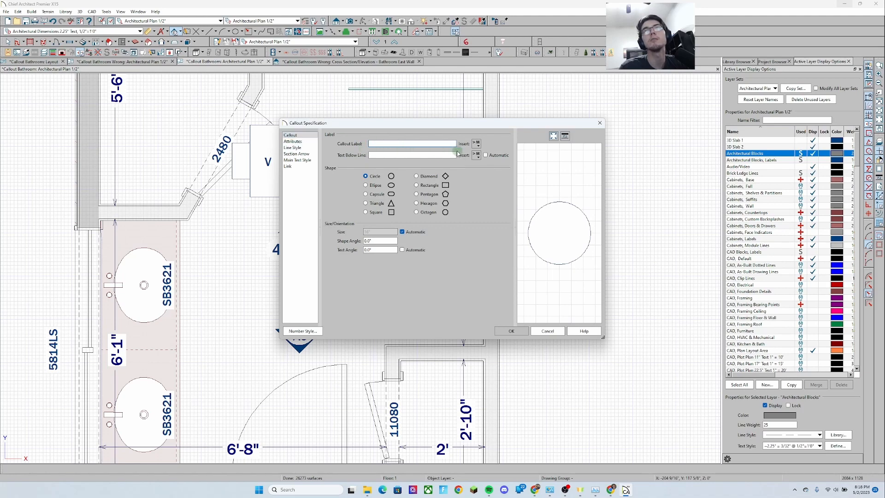
{"action": "mouse_move", "coordinate": [492, 171]}
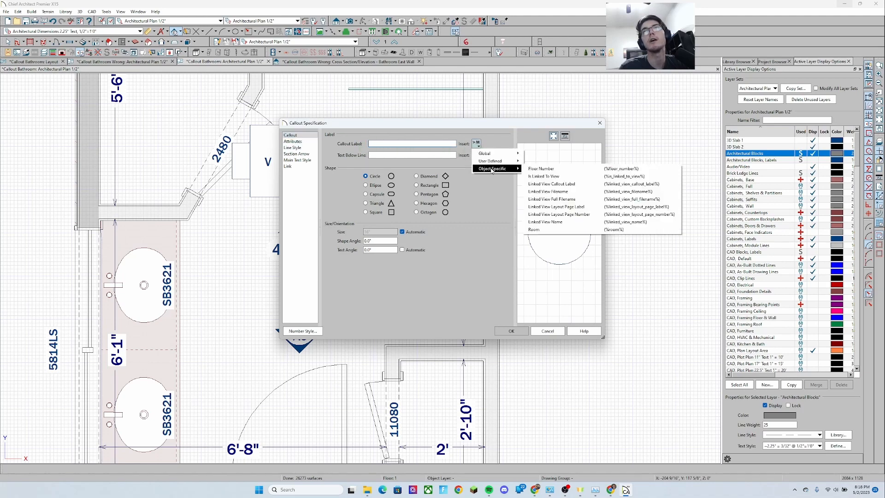
{"action": "left_click", "coordinate": [563, 184]}
{"action": "left_click", "coordinate": [512, 329]}
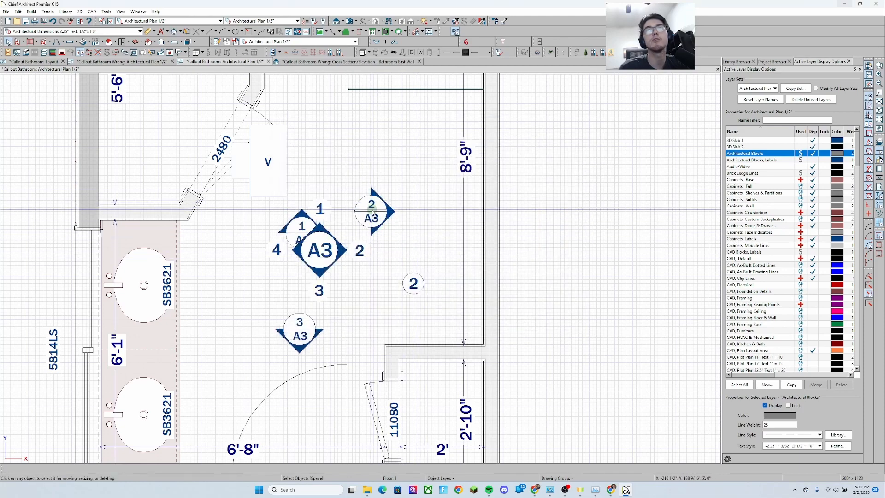
Move the new callout closer to the A3 marker, beside its number 2
{"action": "left_click", "coordinate": [373, 207]}
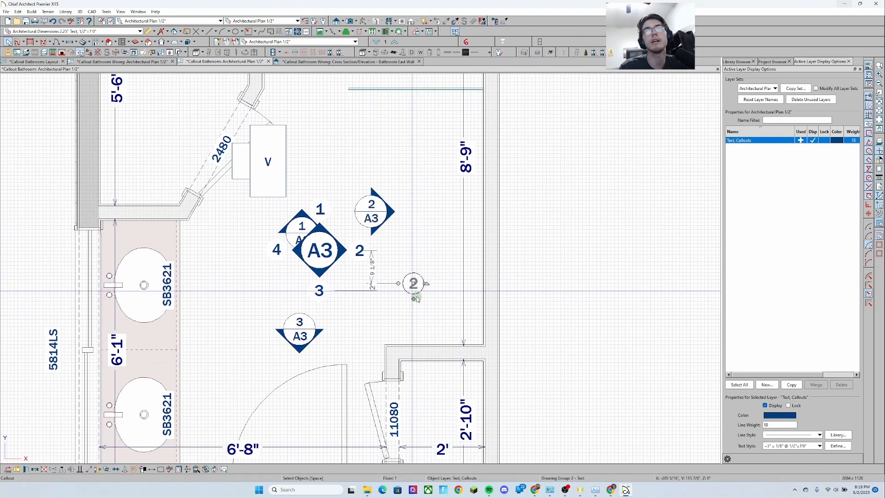
{"action": "left_click", "coordinate": [413, 283]}
{"action": "scroll", "coordinate": [414, 285], "scroll_direction": "down", "scroll_amount": 1}
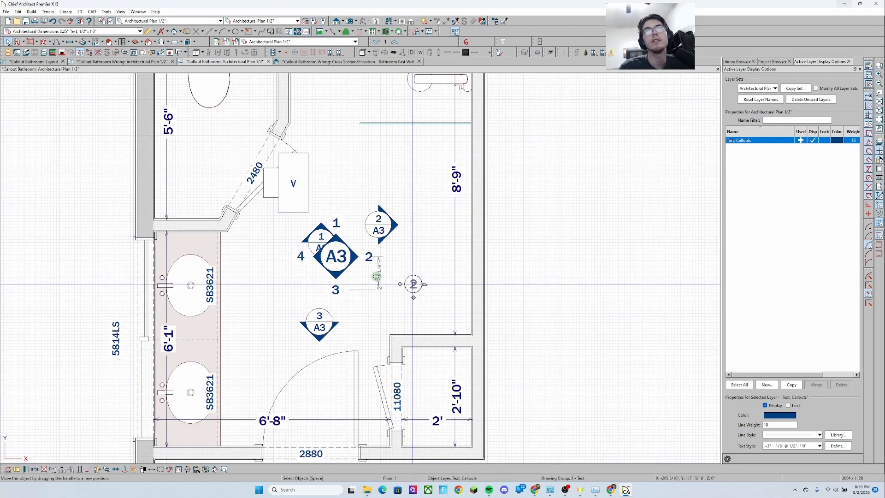
{"action": "left_click_drag", "start_coordinate": [376, 277], "coordinate": [372, 278]}
{"action": "key", "text": "Escape"}
{"action": "scroll", "coordinate": [376, 276], "scroll_direction": "up", "scroll_amount": 1}
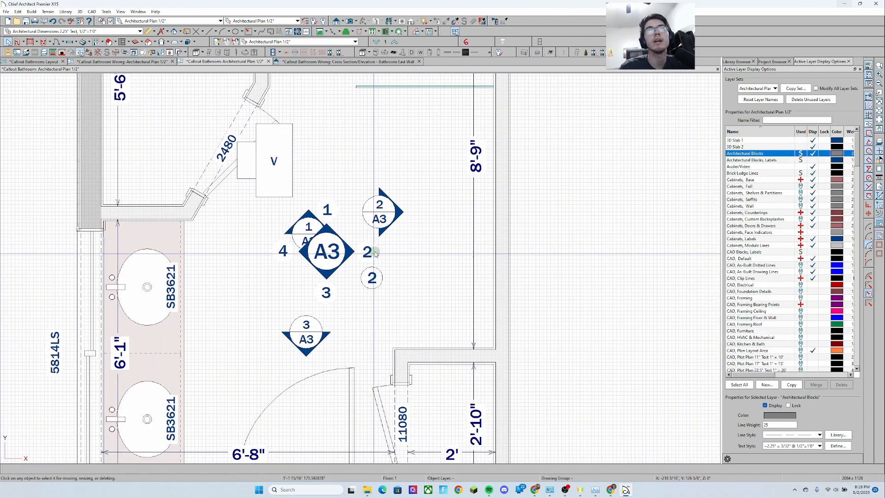
Change the new callout's line color in its Line Style settings
{"action": "double_click", "coordinate": [372, 278]}
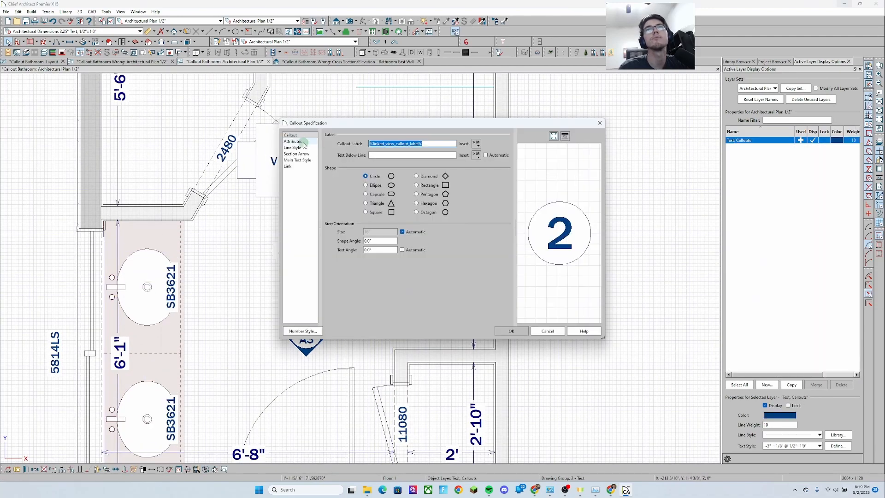
{"action": "left_click", "coordinate": [303, 142]}
{"action": "left_click", "coordinate": [299, 148]}
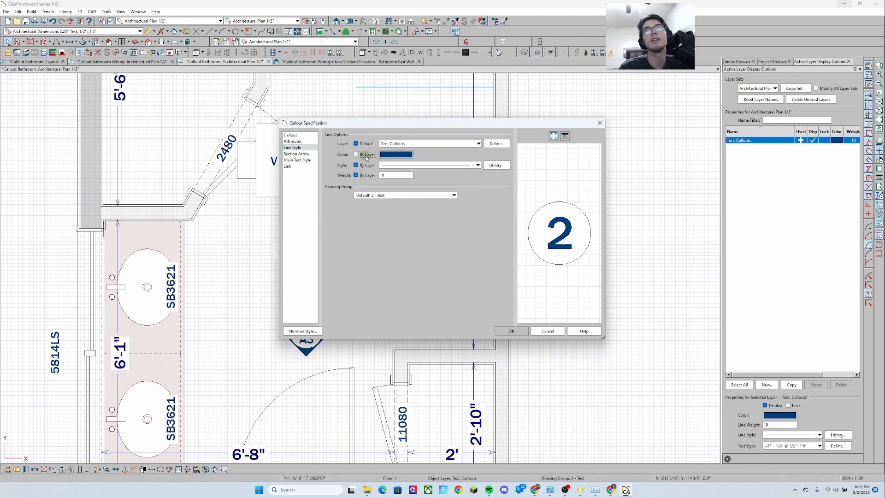
{"action": "left_click", "coordinate": [389, 155]}
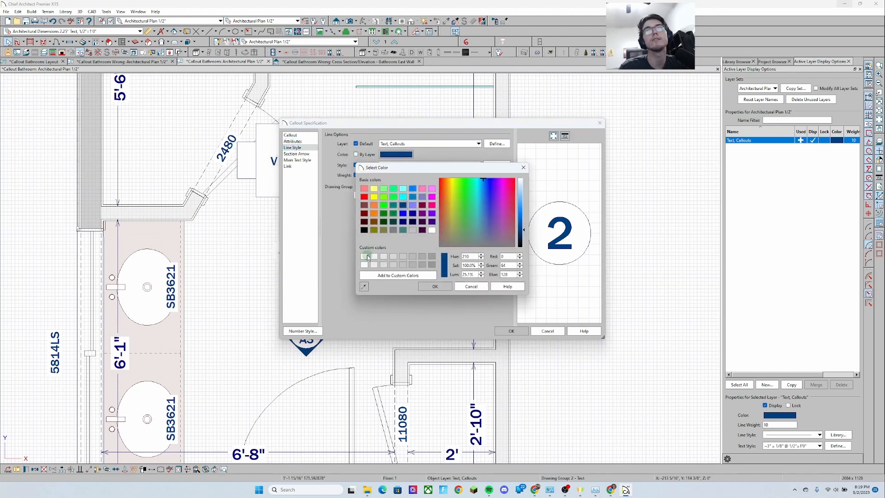
{"action": "left_click", "coordinate": [442, 287]}
{"action": "left_click", "coordinate": [511, 331]}
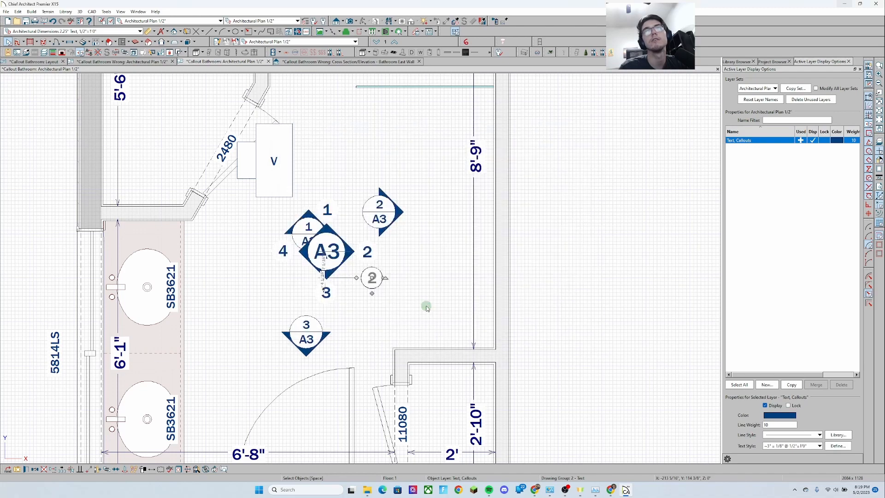
Position the new callout directly over the number 2 beside the A3 marker
{"action": "left_click", "coordinate": [381, 294]}
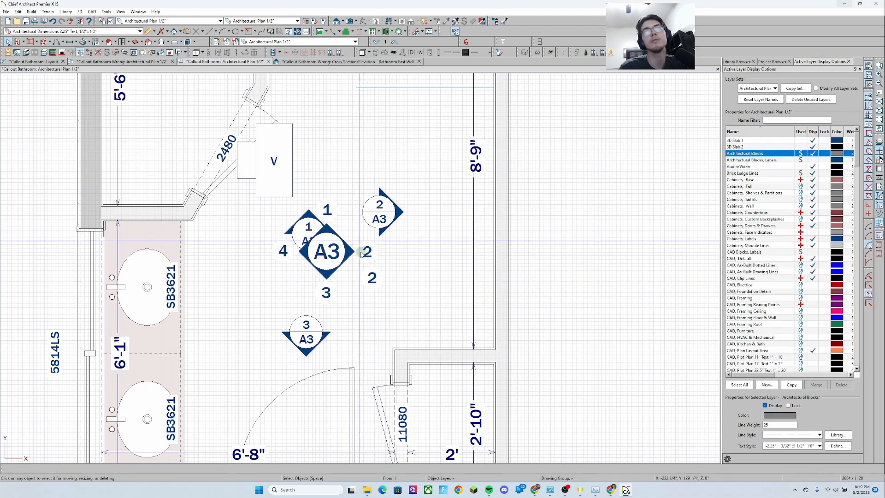
{"action": "left_click", "coordinate": [374, 277]}
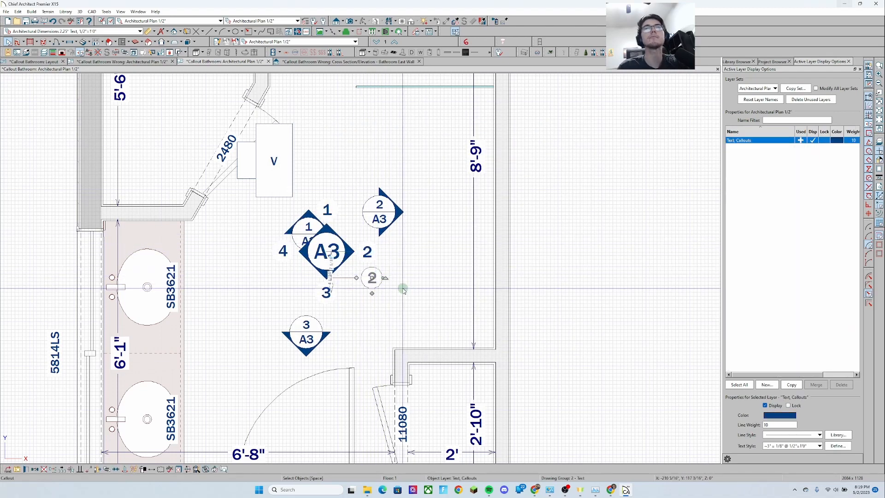
{"action": "key", "text": "Delete"}
{"action": "scroll", "coordinate": [400, 260], "scroll_direction": "down", "scroll_amount": 1}
{"action": "left_click", "coordinate": [382, 282]}
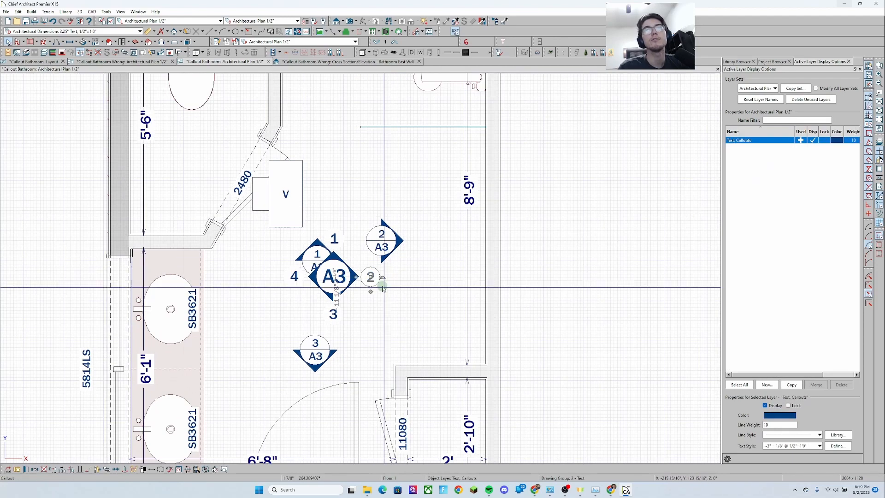
{"action": "mouse_move", "coordinate": [382, 288]}
{"action": "left_mouse_down"}
{"action": "mouse_move", "coordinate": [370, 276]}
{"action": "mouse_move", "coordinate": [421, 233]}
{"action": "mouse_move", "coordinate": [430, 249]}
{"action": "mouse_move", "coordinate": [385, 179]}
{"action": "mouse_move", "coordinate": [339, 202]}
{"action": "mouse_move", "coordinate": [369, 277]}
{"action": "left_mouse_up"}
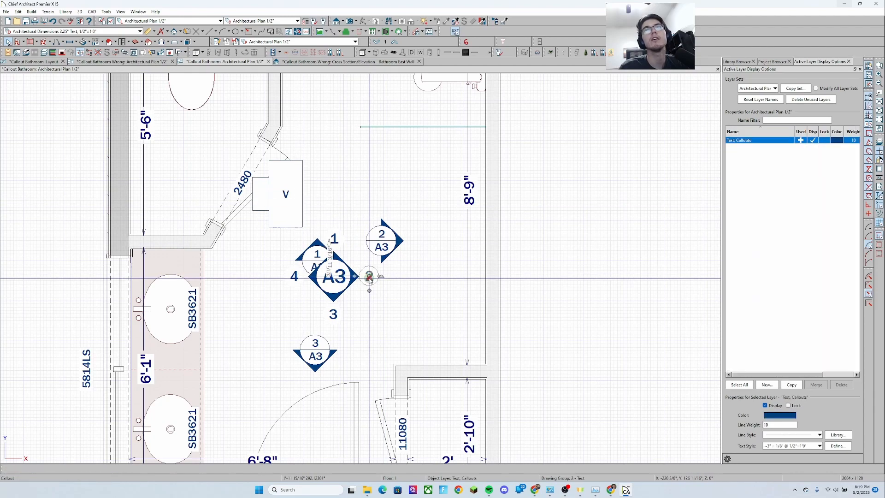
Open the camera 2 elevation, check the callout on the layout sheet, and return to the plan view
{"action": "double_click", "coordinate": [387, 241]}
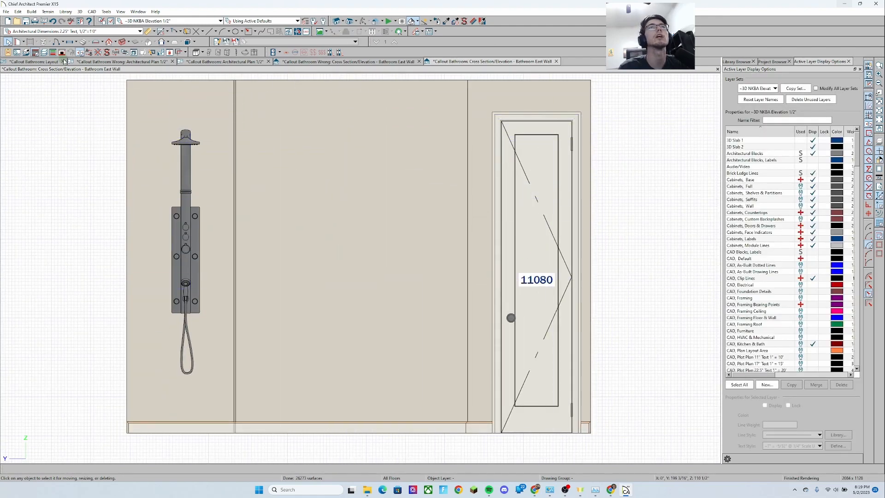
{"action": "left_click", "coordinate": [29, 62]}
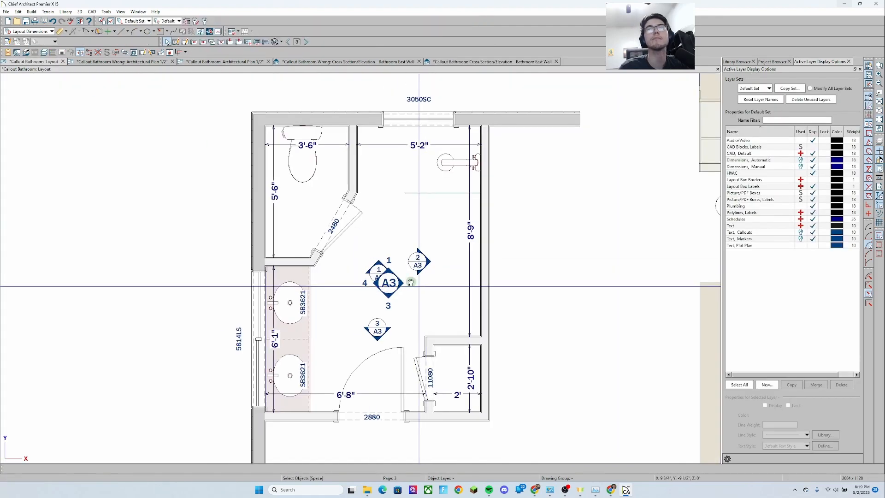
{"action": "scroll", "coordinate": [394, 238], "scroll_direction": "up", "scroll_amount": 2}
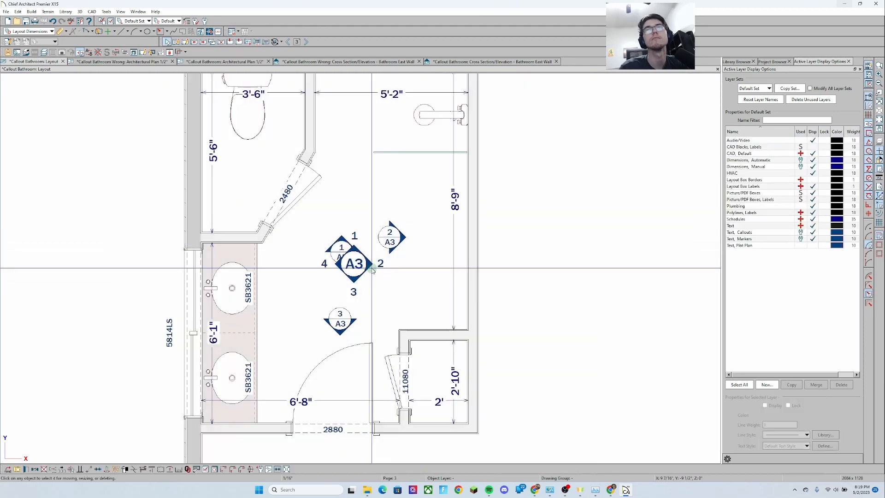
{"action": "left_click", "coordinate": [365, 264]}
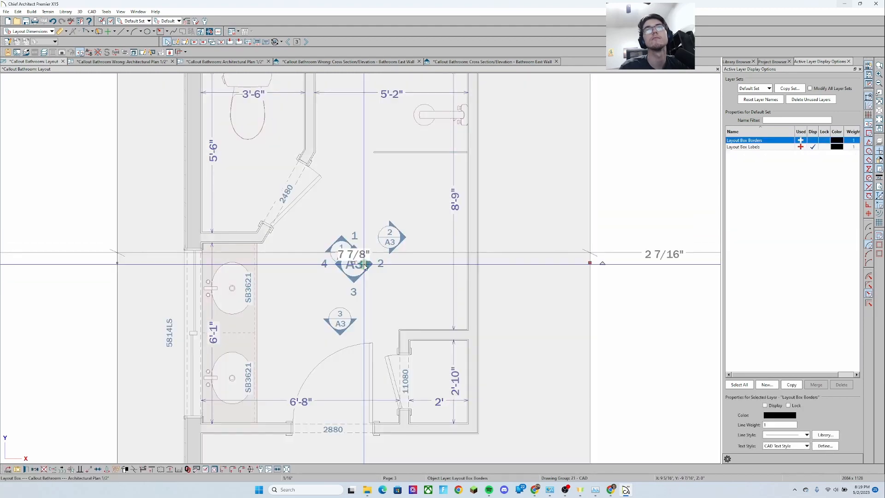
{"action": "double_click", "coordinate": [366, 266]}
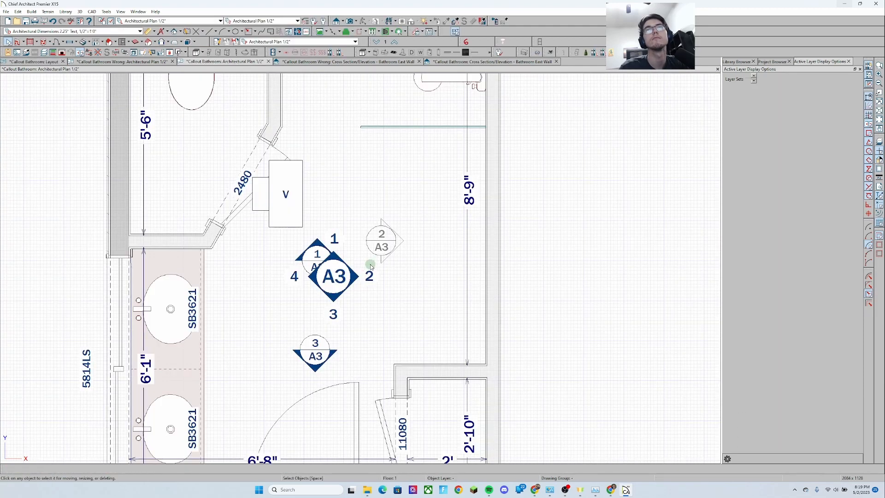
{"action": "scroll", "coordinate": [371, 266], "scroll_direction": "down", "scroll_amount": 2}
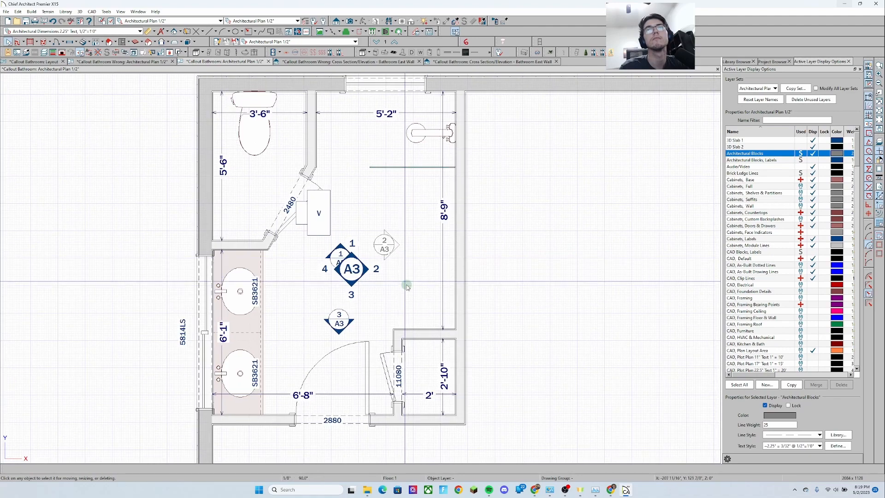
{"action": "scroll", "coordinate": [406, 286], "scroll_direction": "up", "scroll_amount": 1}
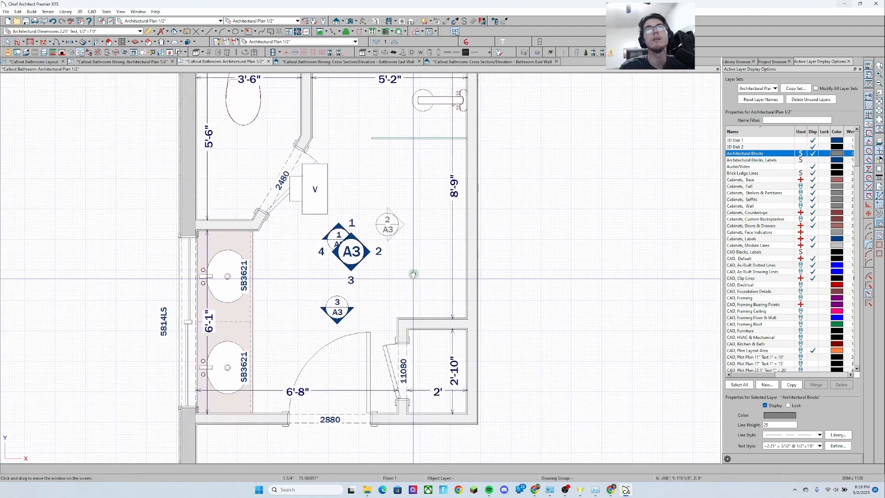
Set the Callout tool to link to the Callout Bathroom plan's Architectural Plan 1/2" view and label with its layout page label
{"action": "left_click", "coordinate": [361, 253]}
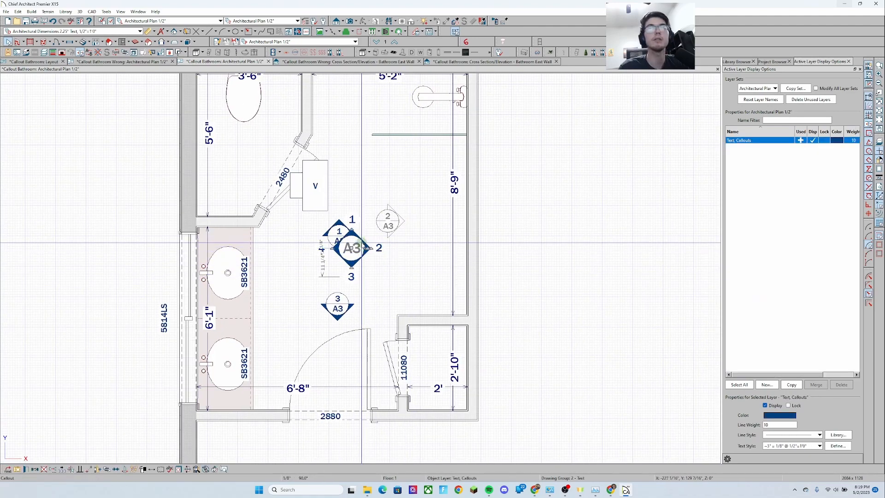
{"action": "double_click", "coordinate": [174, 31]}
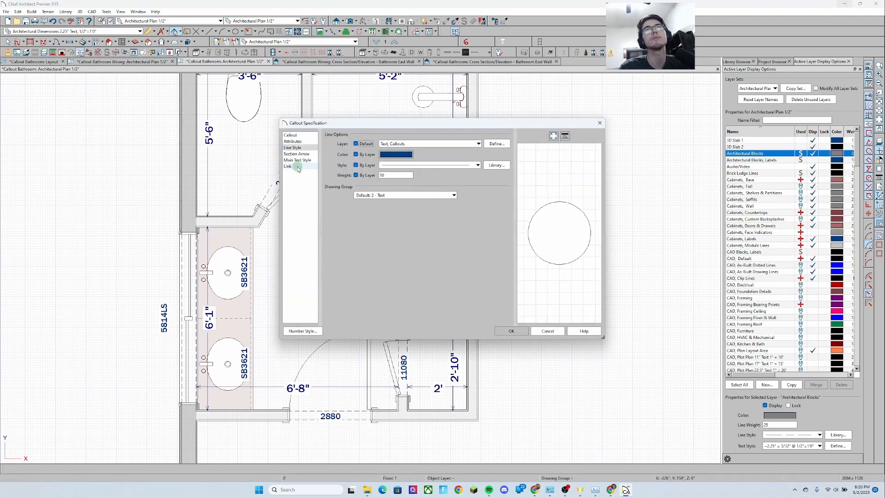
{"action": "left_click", "coordinate": [287, 166]}
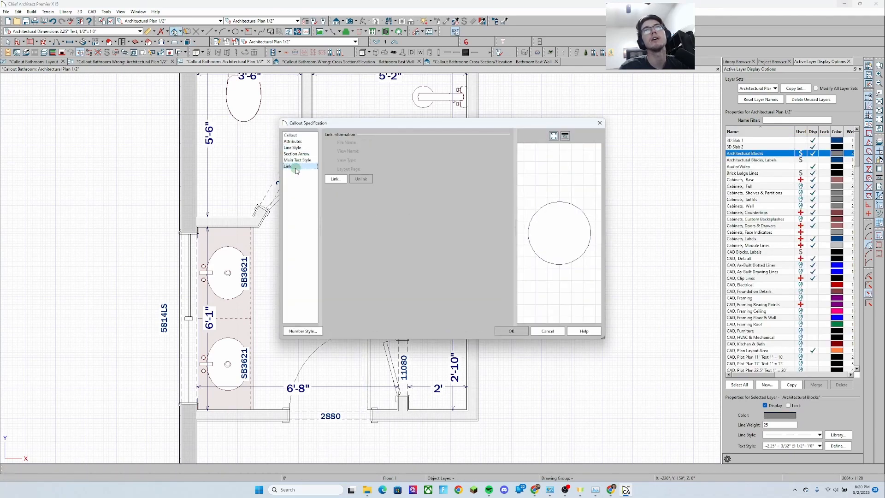
{"action": "left_click", "coordinate": [336, 179]}
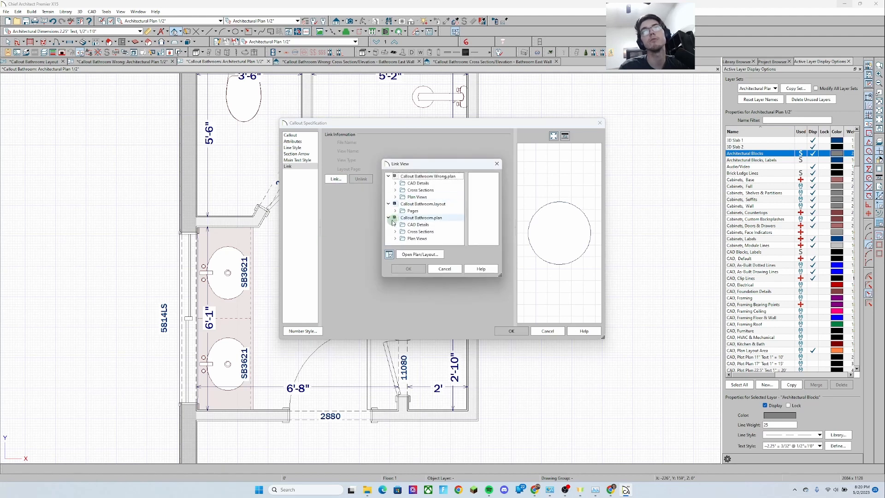
{"action": "left_click", "coordinate": [395, 239]}
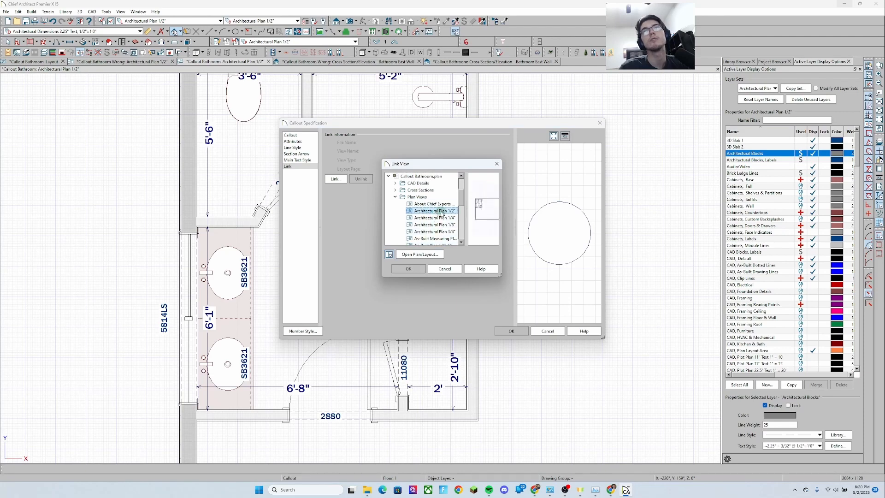
{"action": "left_click", "coordinate": [409, 271]}
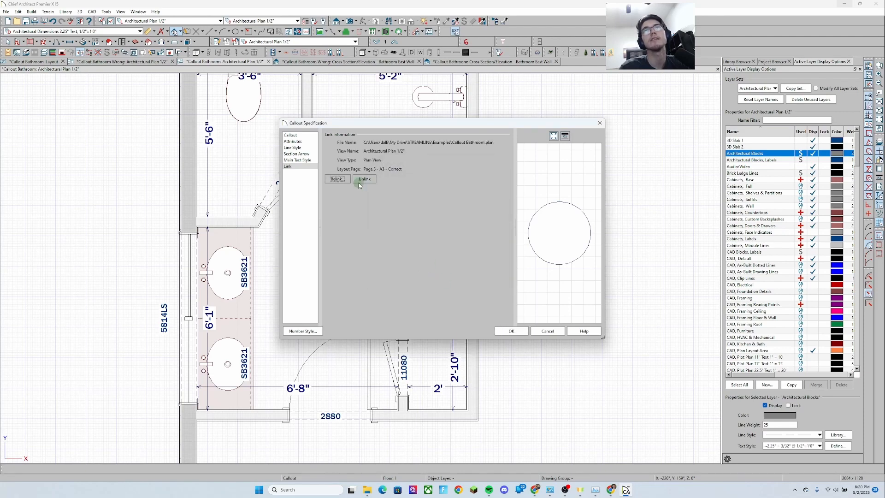
{"action": "left_click", "coordinate": [308, 135]}
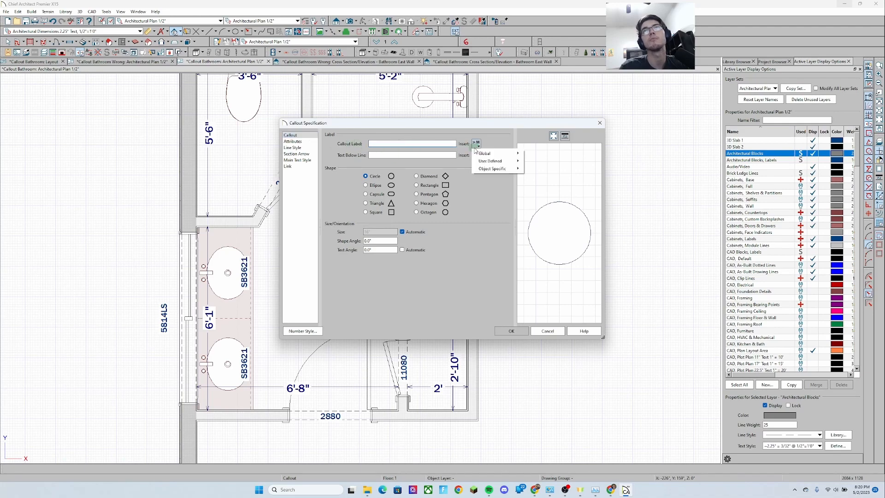
{"action": "mouse_move", "coordinate": [496, 170]}
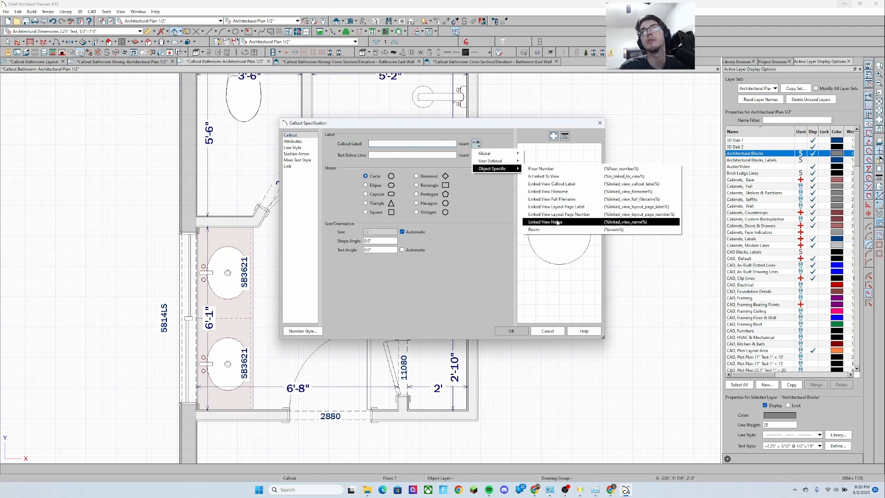
{"action": "left_click", "coordinate": [577, 206]}
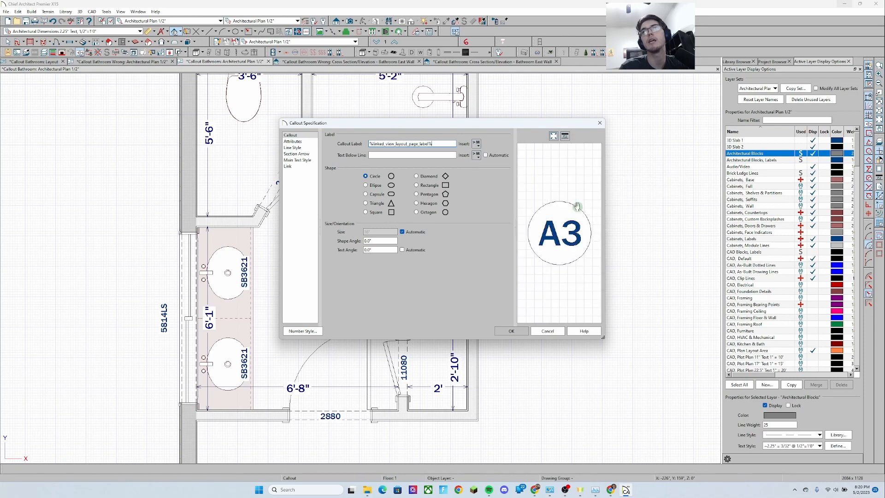
{"action": "left_click", "coordinate": [508, 332]}
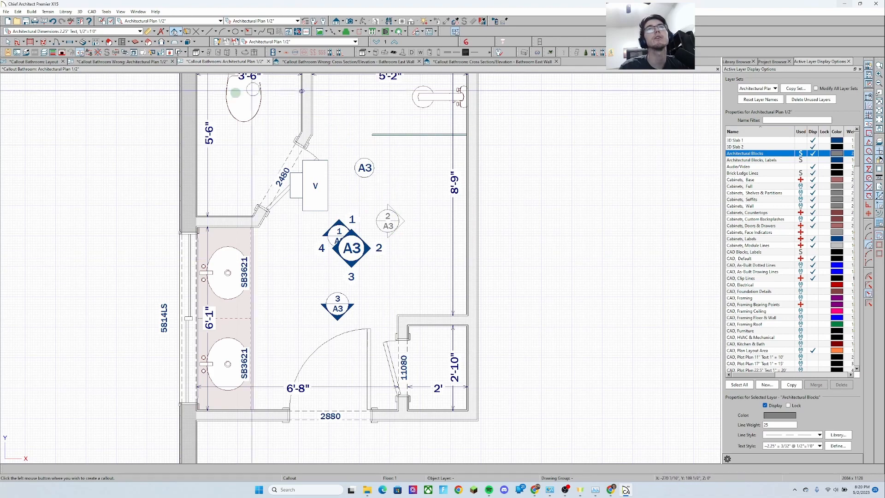
{"action": "middle_click_drag", "start_coordinate": [309, 257], "coordinate": [305, 269]}
{"action": "key", "text": "space"}
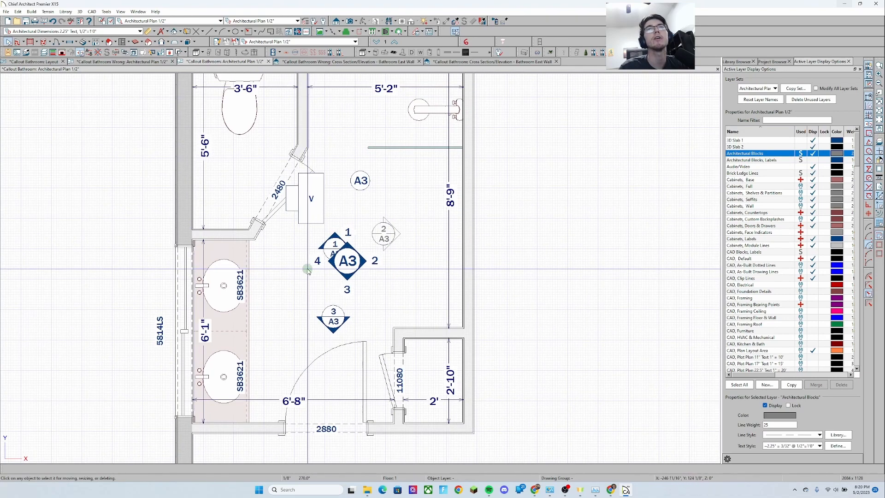
Give the new A3 callout four callout arrows in its Attributes settings
{"action": "left_click", "coordinate": [361, 180]}
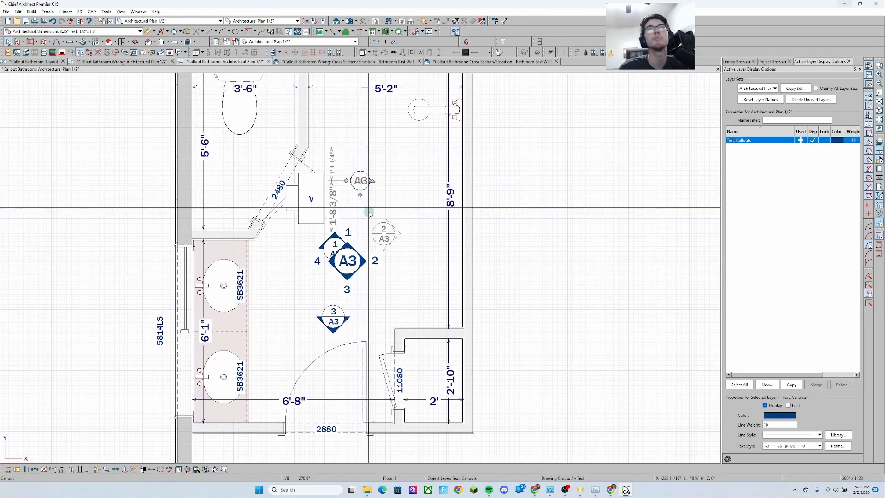
{"action": "scroll", "coordinate": [374, 210], "scroll_direction": "up", "scroll_amount": 1}
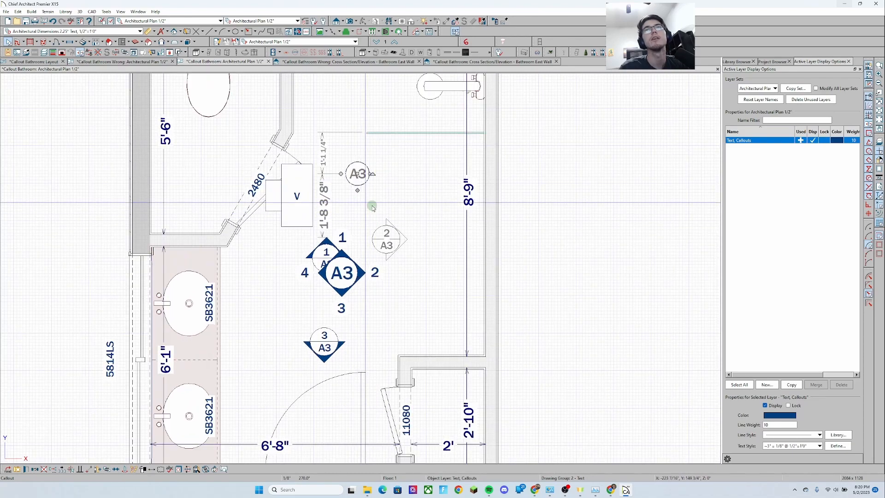
{"action": "key", "text": "ctrl+e"}
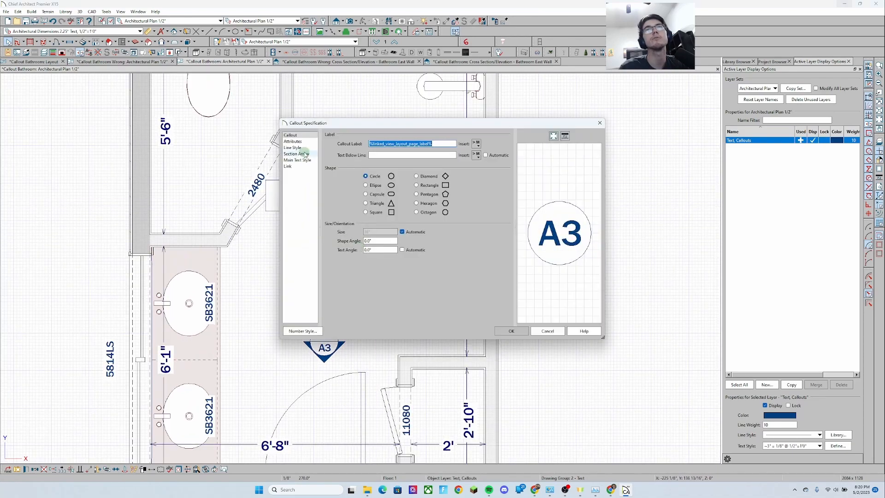
{"action": "left_click", "coordinate": [293, 142]}
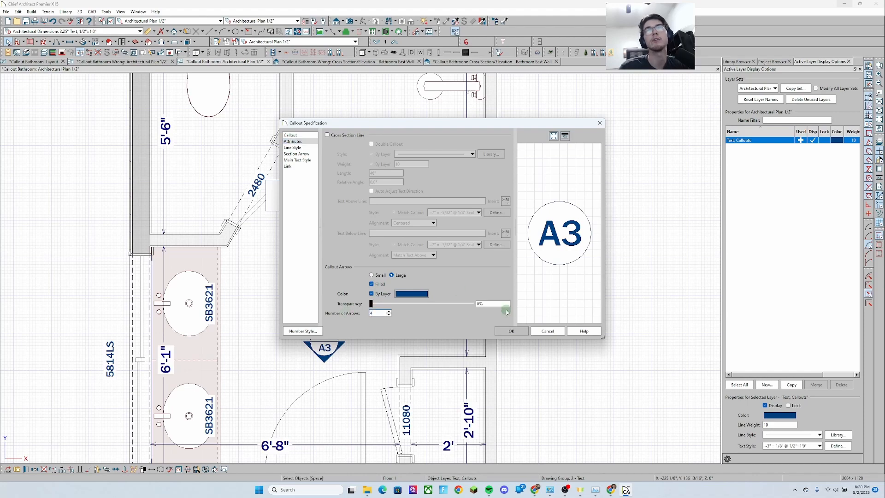
{"action": "left_click", "coordinate": [512, 331]}
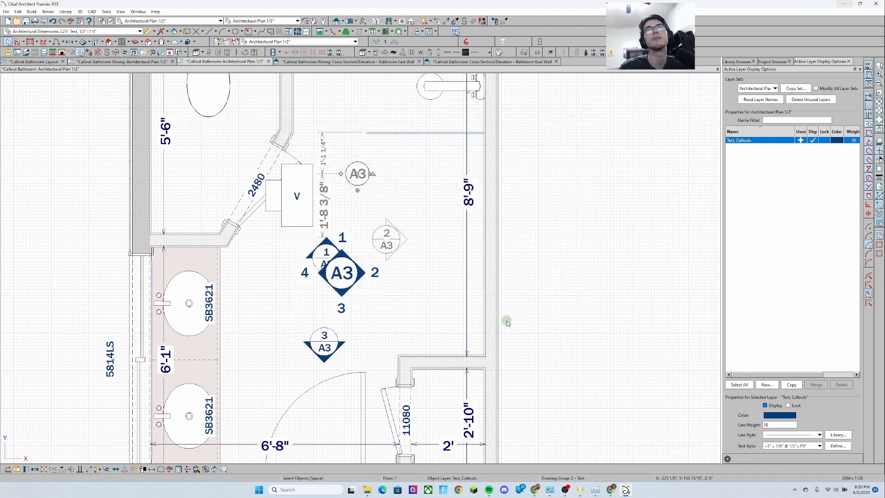
{"action": "left_click", "coordinate": [400, 179]}
Inspect the callouts and camera markers around the A3 marker in the bathroom plan
{"action": "left_click", "coordinate": [343, 224]}
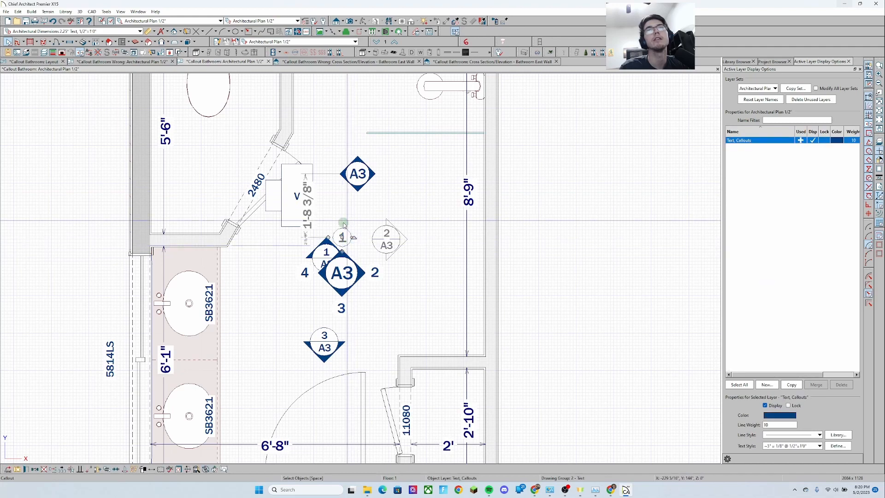
{"action": "left_click", "coordinate": [381, 175]}
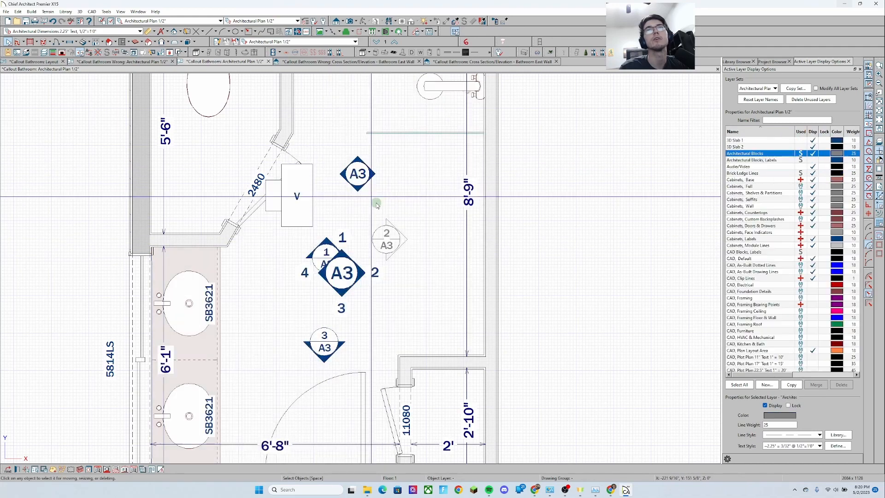
{"action": "scroll", "coordinate": [377, 205], "scroll_direction": "down", "scroll_amount": 3}
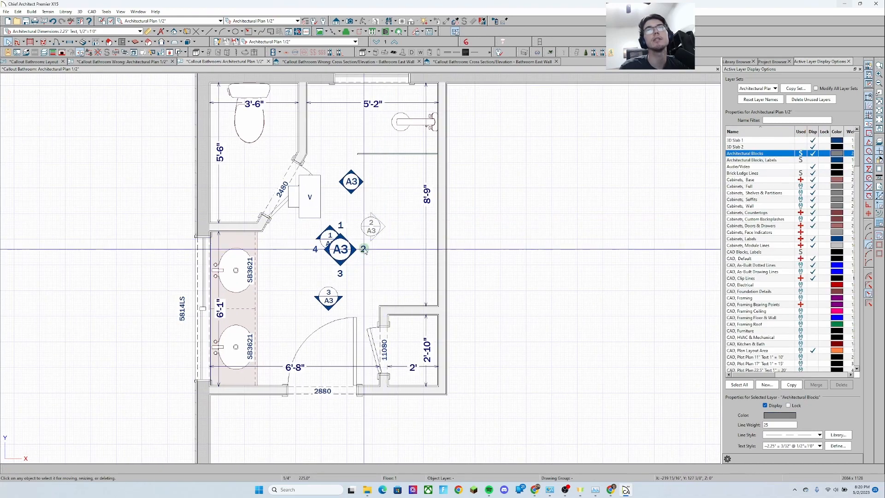
{"action": "left_click", "coordinate": [364, 248]}
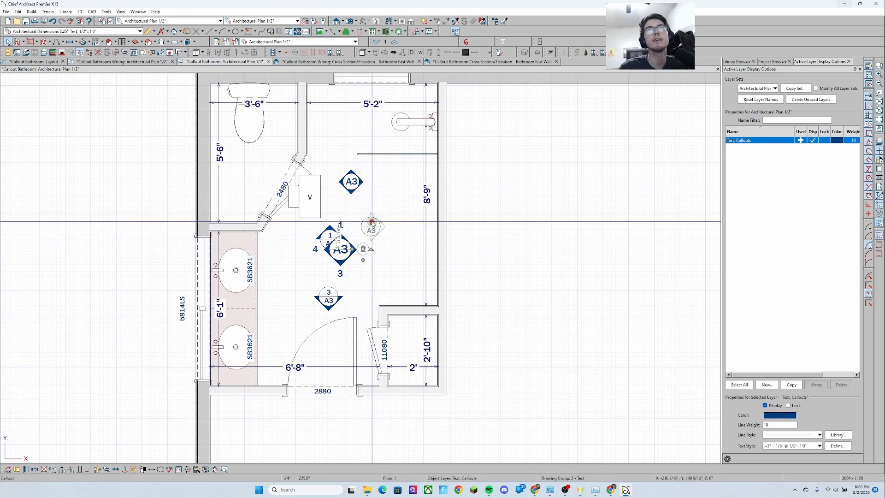
{"action": "scroll", "coordinate": [373, 229], "scroll_direction": "up", "scroll_amount": 2}
{"action": "scroll", "coordinate": [373, 229], "scroll_direction": "up", "scroll_amount": 1}
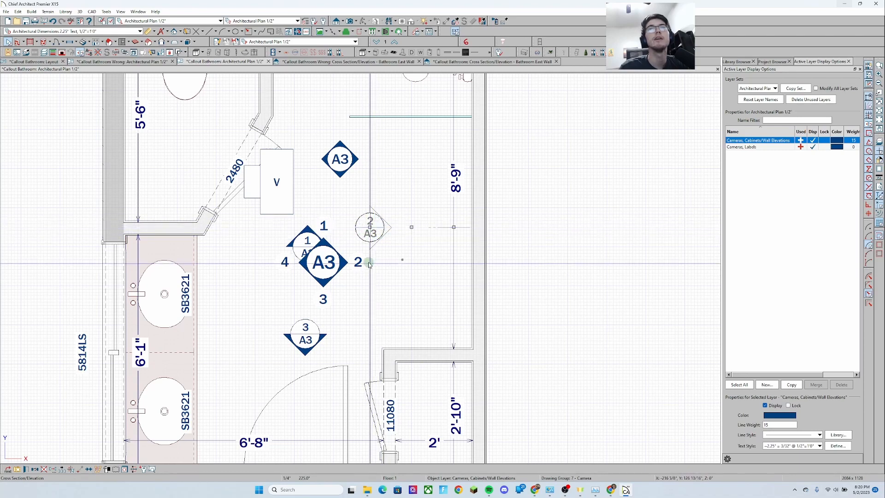
{"action": "scroll", "coordinate": [345, 228], "scroll_direction": "down", "scroll_amount": 2}
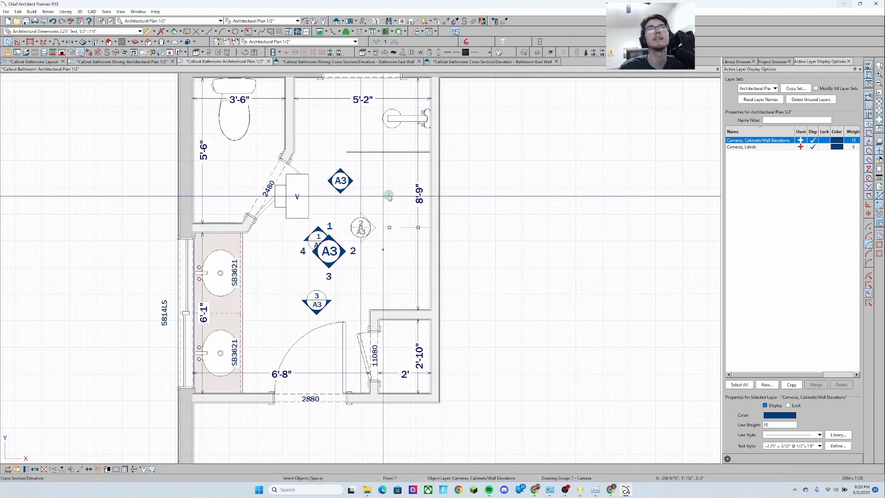
{"action": "left_click", "coordinate": [389, 198]}
{"action": "scroll", "coordinate": [368, 198], "scroll_direction": "down", "scroll_amount": 3}
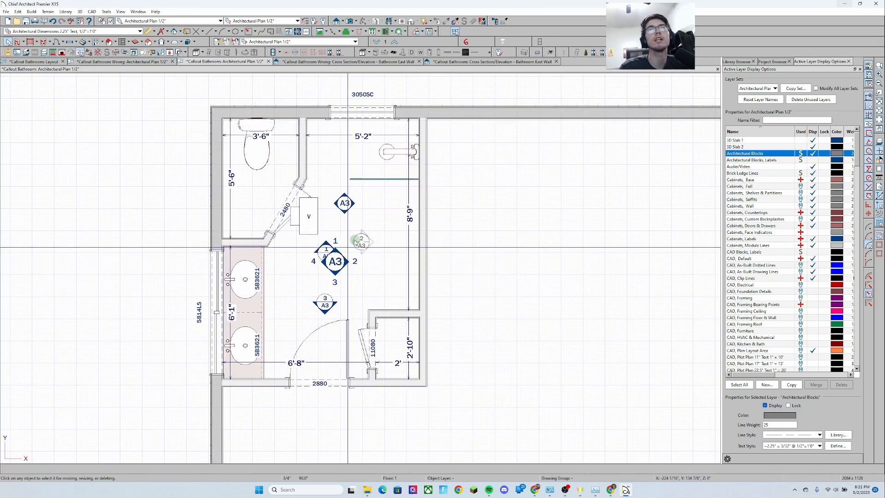
{"action": "scroll", "coordinate": [356, 242], "scroll_direction": "down", "scroll_amount": 1}
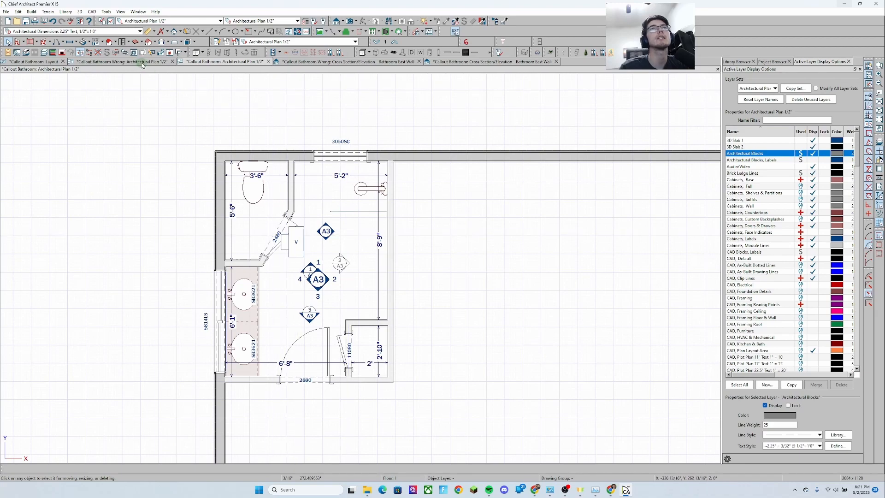
Switch to the wrong bathroom plan and open the Elevation 1 view from its E1 callout
{"action": "key", "text": "ctrl+Tab"}
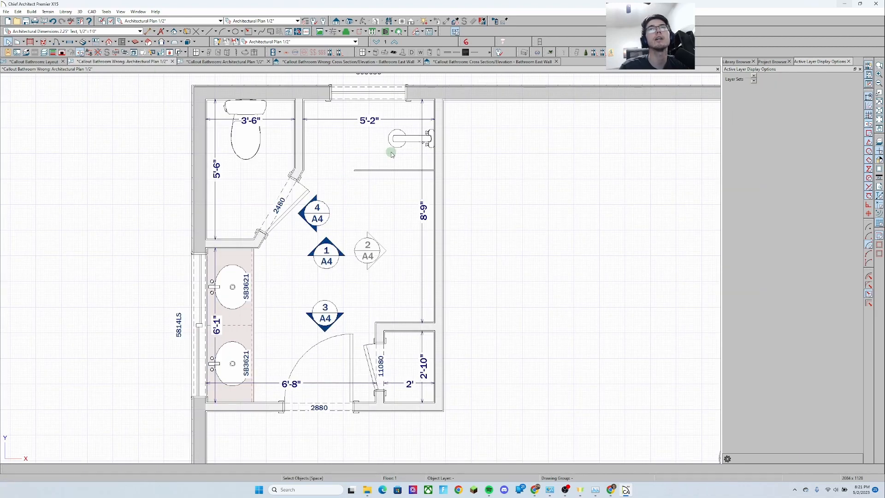
{"action": "scroll", "coordinate": [391, 154], "scroll_direction": "down", "scroll_amount": 4}
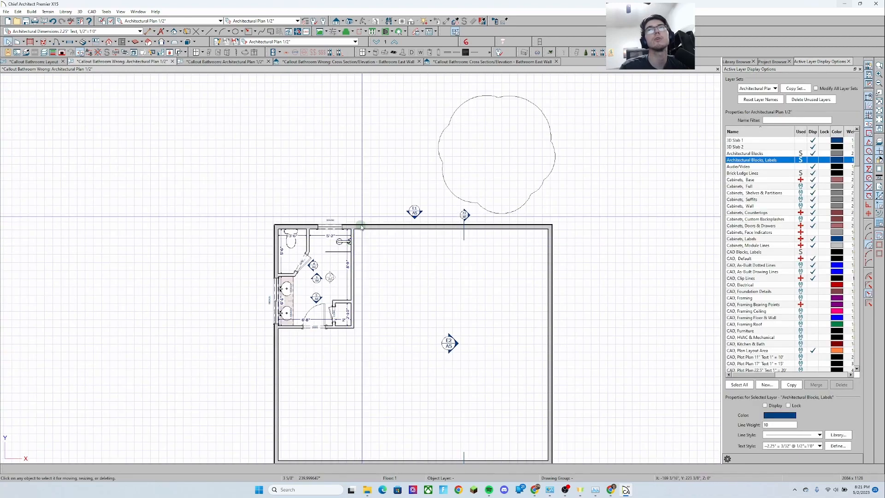
{"action": "scroll", "coordinate": [390, 196], "scroll_direction": "down", "scroll_amount": 1}
{"action": "middle_click_drag", "start_coordinate": [392, 194], "coordinate": [318, 255]}
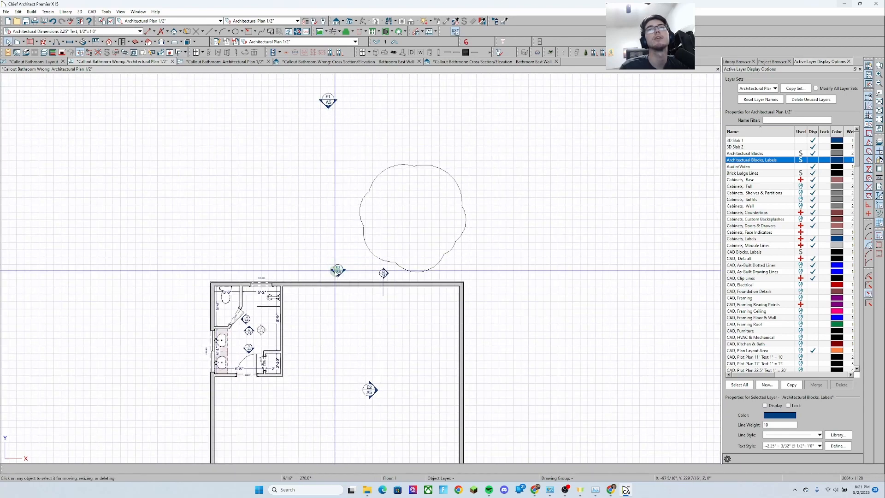
{"action": "double_click", "coordinate": [328, 102]}
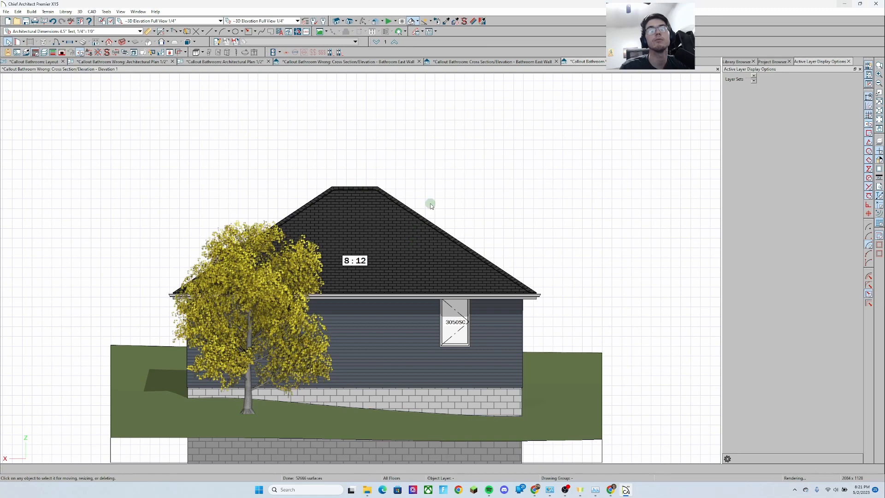
{"action": "scroll", "coordinate": [374, 279], "scroll_direction": "up", "scroll_amount": 1}
{"action": "middle_click_drag", "start_coordinate": [367, 306], "coordinate": [390, 259]}
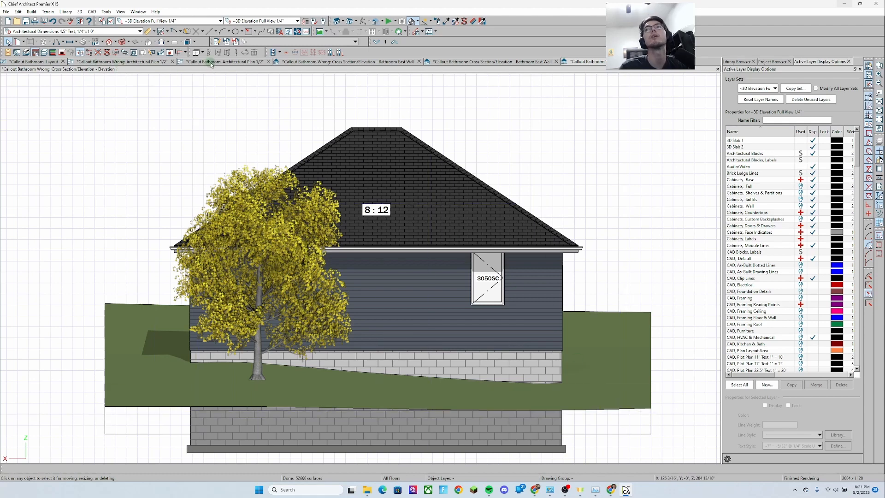
Arrange the Elevation 1 view side by side with the wrong bathroom architectural plan
{"action": "left_click", "coordinate": [141, 61]}
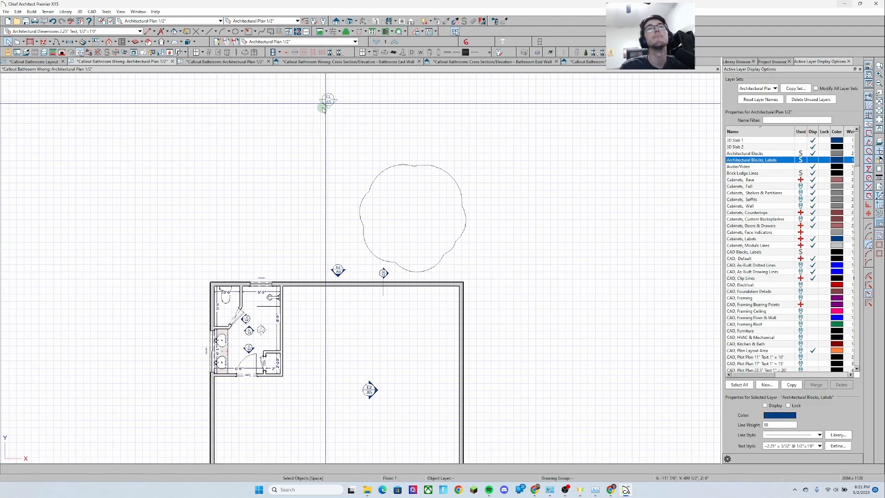
{"action": "scroll", "coordinate": [360, 347], "scroll_direction": "up", "scroll_amount": 2}
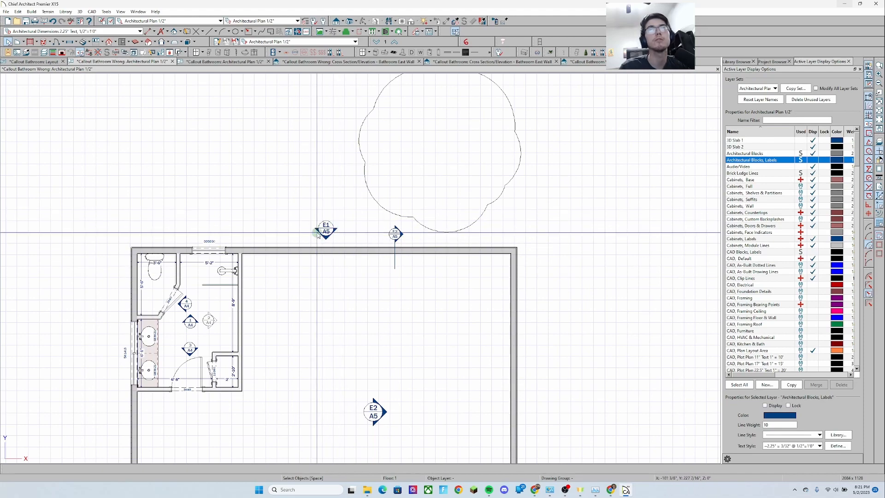
{"action": "middle_click_drag", "start_coordinate": [296, 231], "coordinate": [337, 278]}
{"action": "scroll", "coordinate": [337, 278], "scroll_direction": "down", "scroll_amount": 2}
{"action": "middle_click_drag", "start_coordinate": [340, 158], "coordinate": [336, 195]}
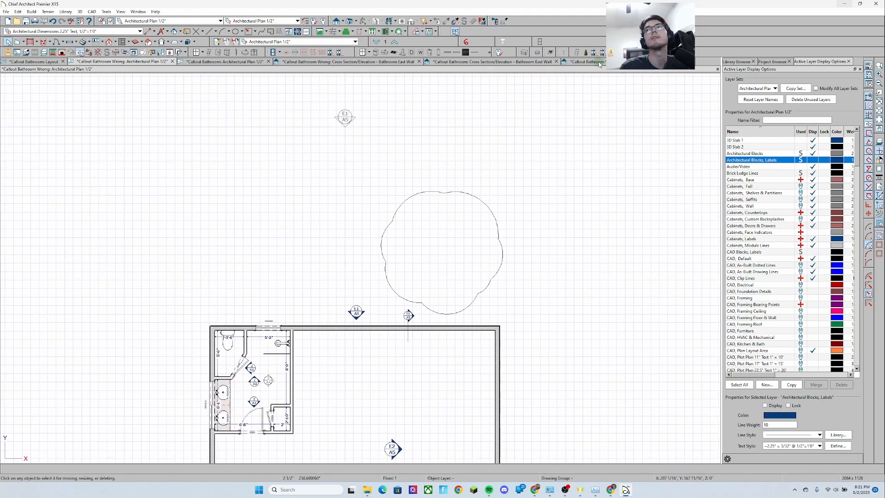
{"action": "left_click_drag", "start_coordinate": [598, 63], "coordinate": [646, 210]}
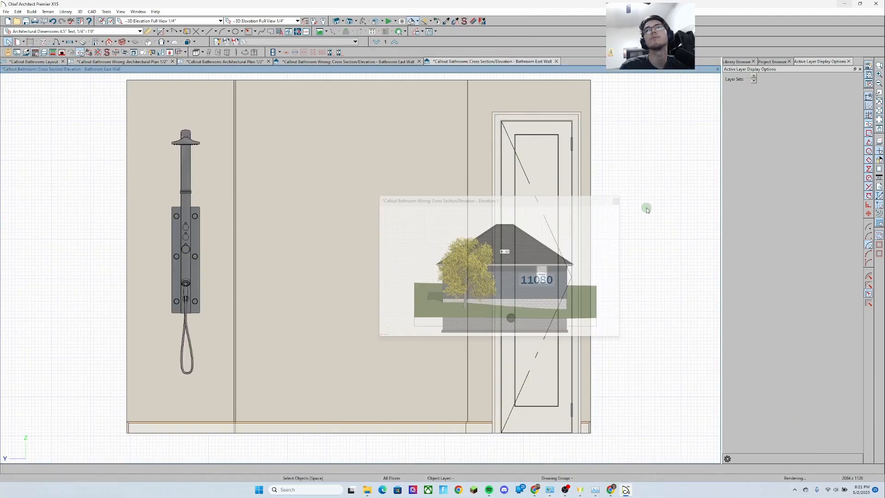
{"action": "left_click_drag", "start_coordinate": [680, 271], "coordinate": [676, 272]}
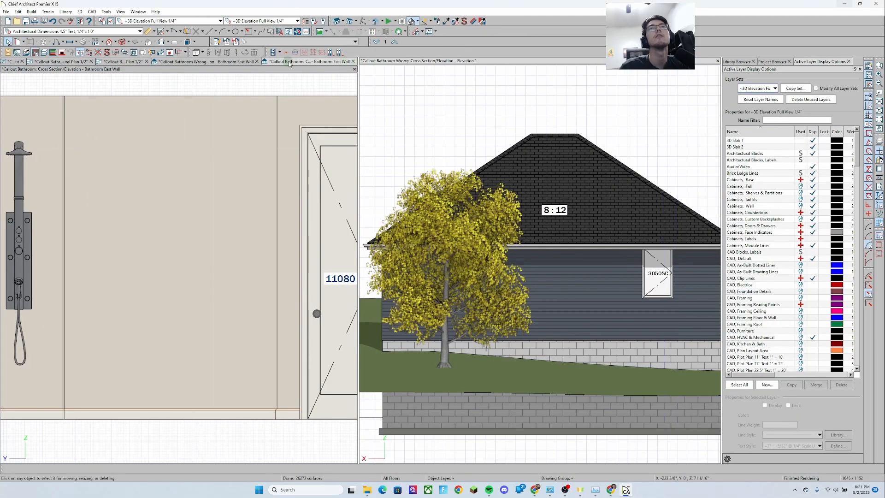
{"action": "left_click", "coordinate": [116, 62]}
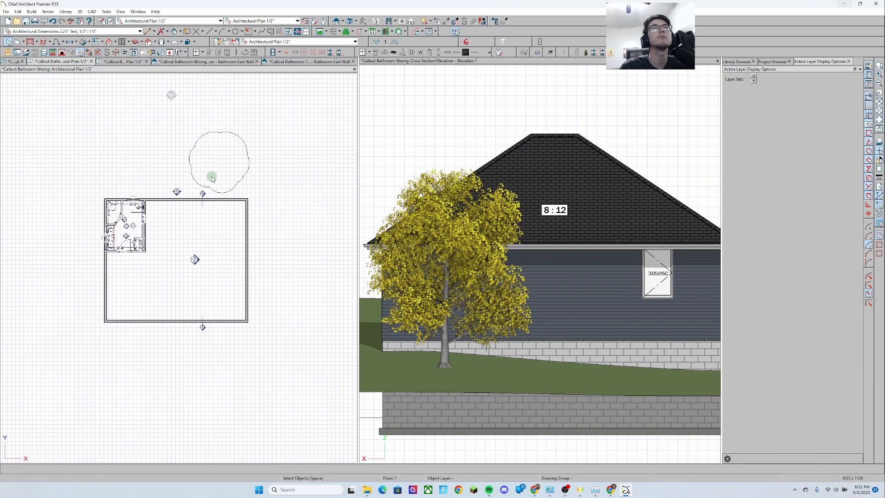
Move the Elevation 1 camera down into the house and back out to its spot north of it
{"action": "scroll", "coordinate": [179, 113], "scroll_direction": "up", "scroll_amount": 1}
{"action": "left_click", "coordinate": [170, 92]}
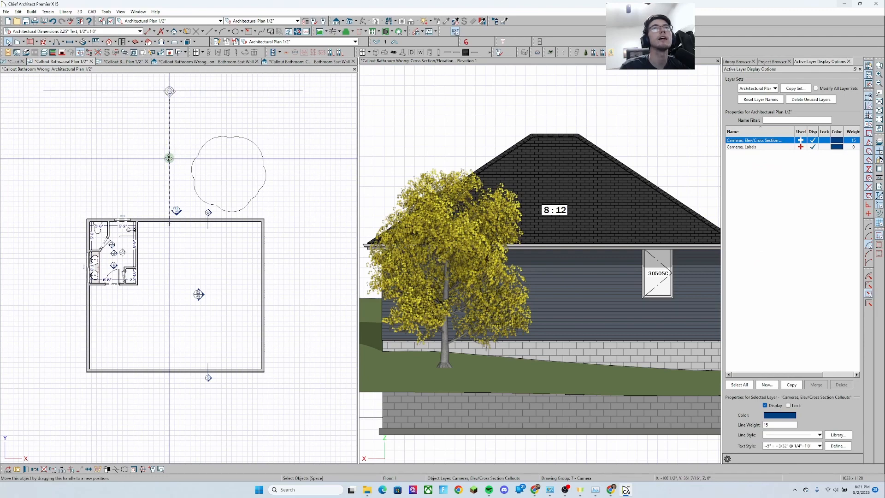
{"action": "left_click_drag", "start_coordinate": [169, 158], "coordinate": [165, 276]}
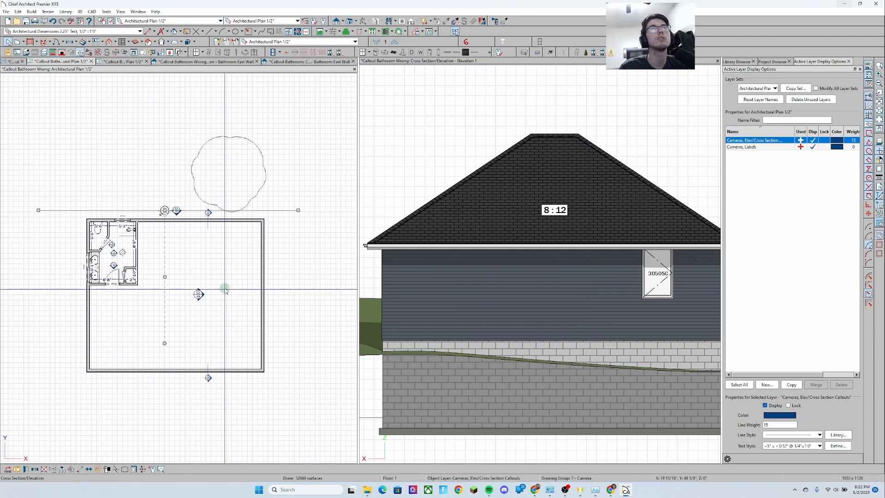
{"action": "left_click_drag", "start_coordinate": [166, 277], "coordinate": [178, 157]}
{"action": "left_click_drag", "start_coordinate": [196, 109], "coordinate": [178, 89]}
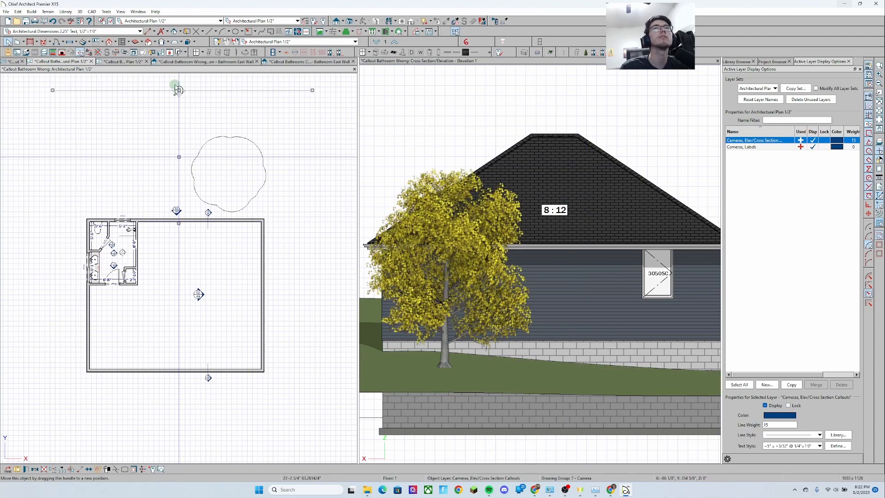
Relink the E1 callout above the house to the Elevation 1 cross-section view in its Callout Specification
{"action": "scroll", "coordinate": [175, 202], "scroll_direction": "up", "scroll_amount": 3}
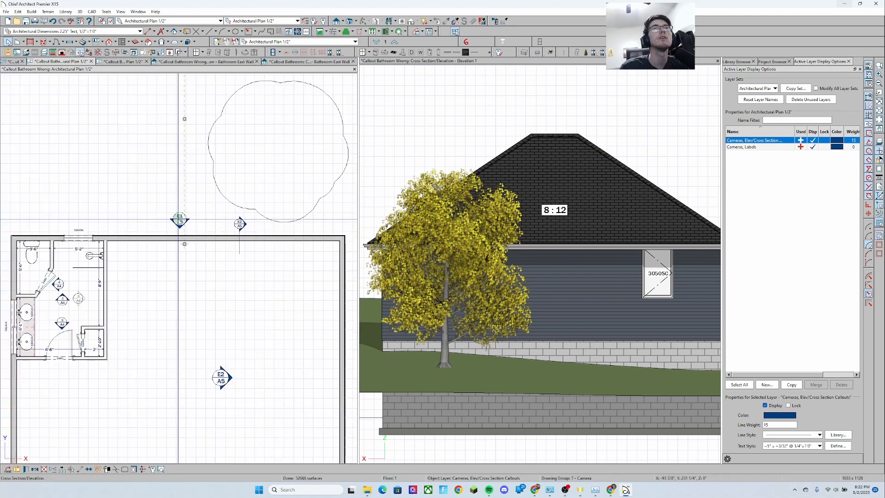
{"action": "left_click", "coordinate": [184, 223]}
{"action": "scroll", "coordinate": [185, 225], "scroll_direction": "up", "scroll_amount": 2}
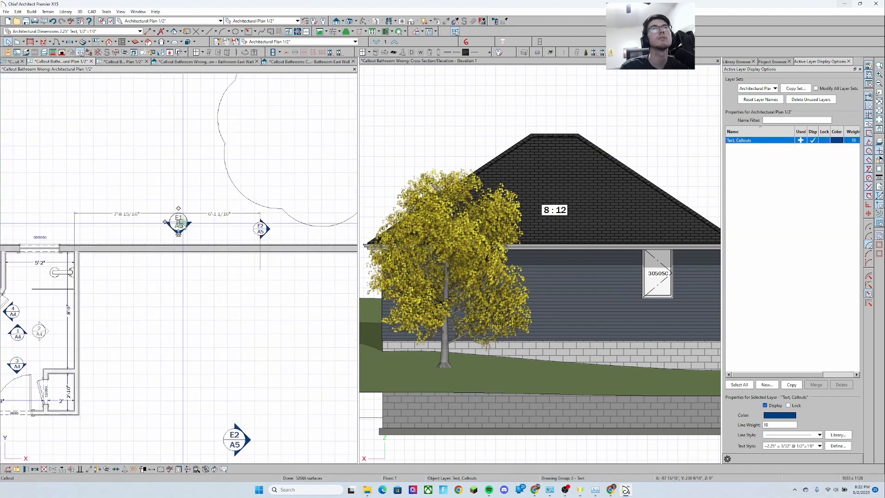
{"action": "double_click", "coordinate": [182, 225]}
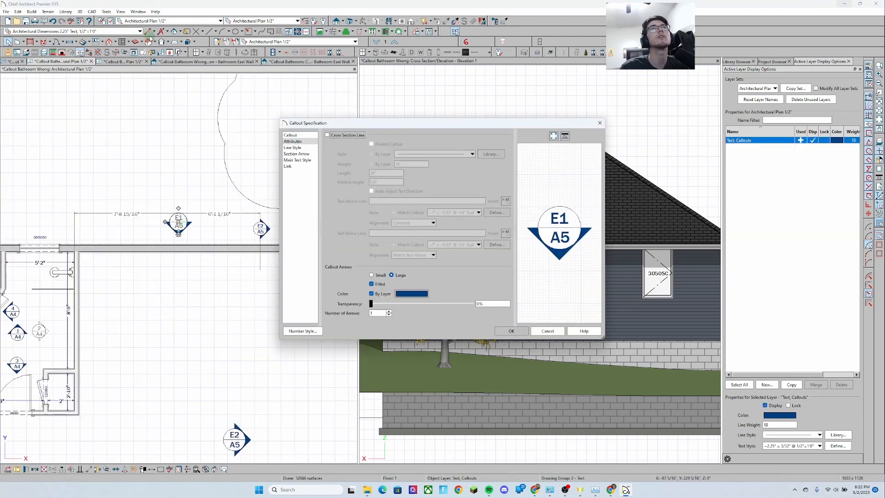
{"action": "left_click", "coordinate": [292, 135]}
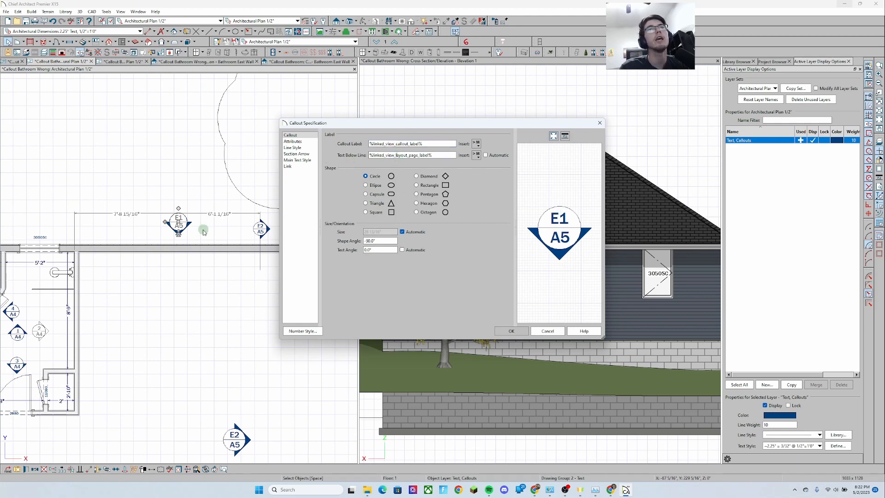
{"action": "left_click", "coordinate": [288, 167]}
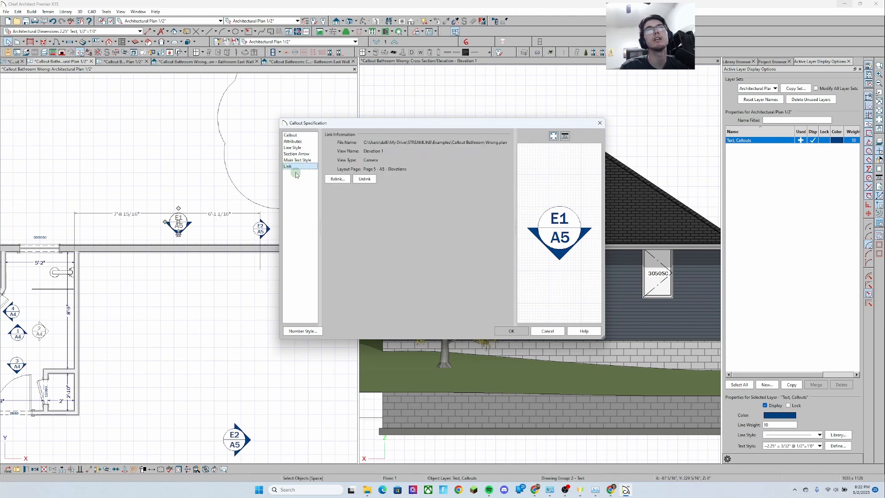
{"action": "left_click", "coordinate": [337, 179]}
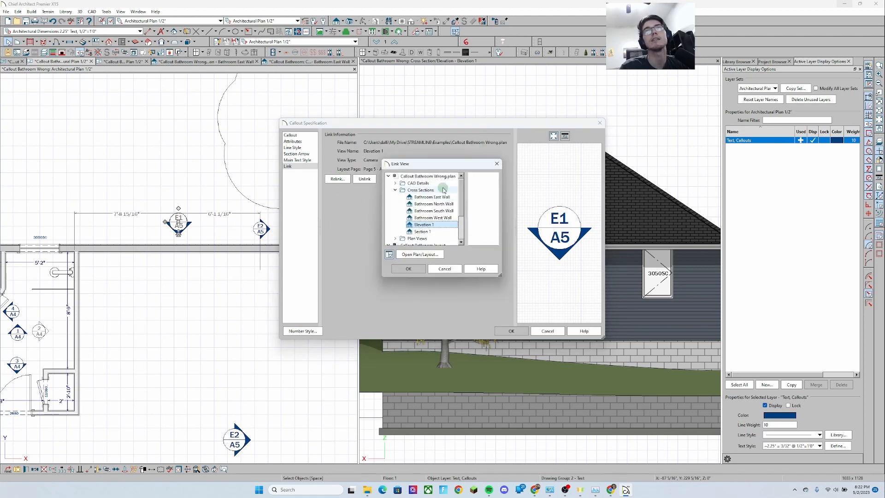
{"action": "left_click", "coordinate": [413, 269]}
{"action": "key", "text": "Return"}
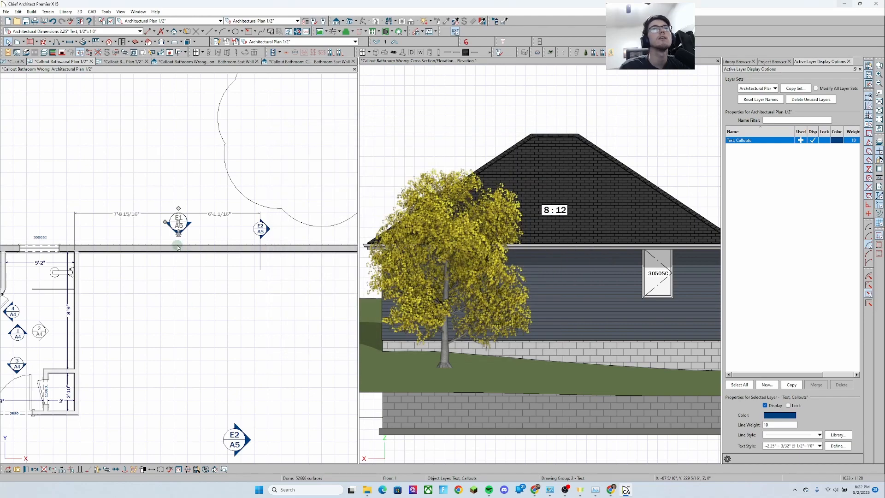
Nudge the E1 callout sideways so it lines up with the Elevation 1 camera line
{"action": "scroll", "coordinate": [178, 247], "scroll_direction": "down", "scroll_amount": 5}
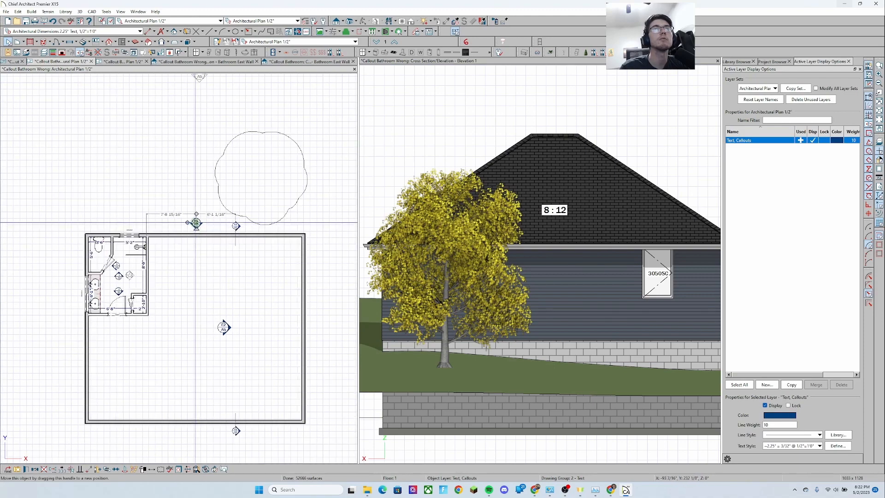
{"action": "mouse_move", "coordinate": [196, 223]}
{"action": "left_mouse_down"}
{"action": "mouse_move", "coordinate": [226, 125]}
{"action": "mouse_move", "coordinate": [137, 140]}
{"action": "mouse_move", "coordinate": [203, 192]}
{"action": "mouse_move", "coordinate": [158, 220]}
{"action": "mouse_move", "coordinate": [211, 223]}
{"action": "left_mouse_up"}
{"action": "scroll", "coordinate": [159, 220], "scroll_direction": "up", "scroll_amount": 2}
{"action": "scroll", "coordinate": [213, 224], "scroll_direction": "down", "scroll_amount": 2}
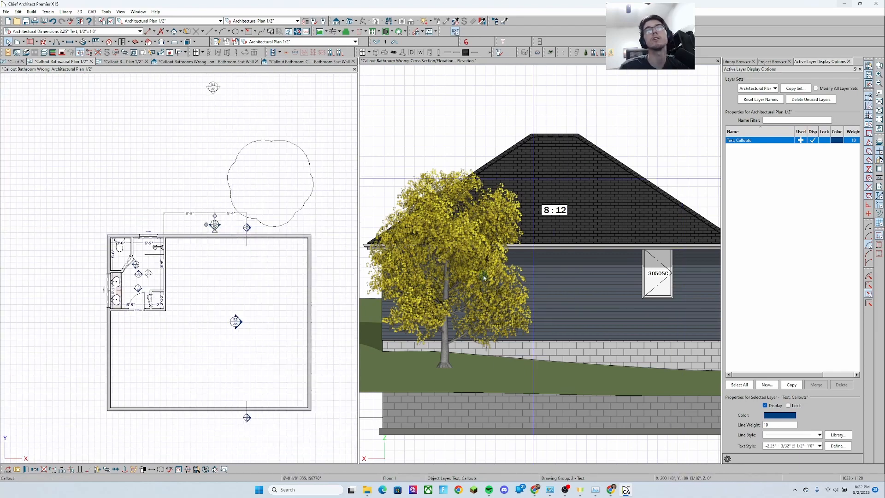
{"action": "scroll", "coordinate": [217, 230], "scroll_direction": "up", "scroll_amount": 1}
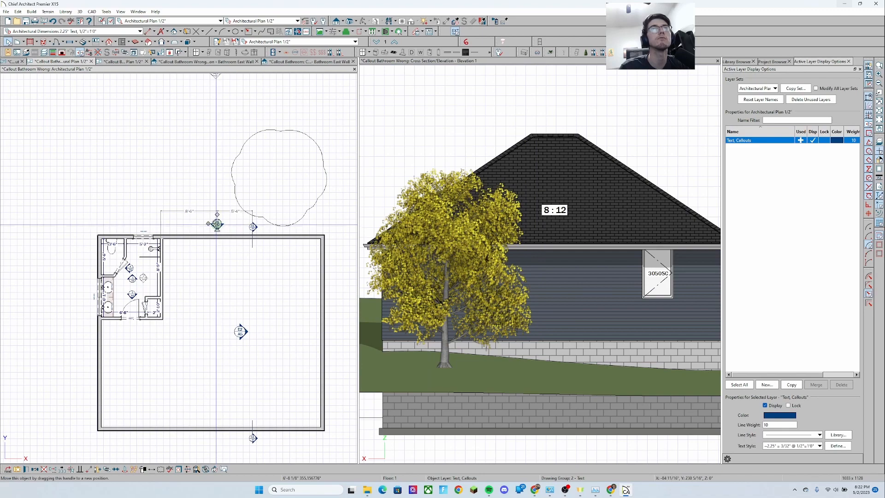
{"action": "left_click_drag", "start_coordinate": [217, 223], "coordinate": [208, 224]}
{"action": "key", "text": "Escape"}
{"action": "scroll", "coordinate": [224, 277], "scroll_direction": "down", "scroll_amount": 1}
{"action": "middle_click_drag", "start_coordinate": [223, 282], "coordinate": [211, 271]}
{"action": "scroll", "coordinate": [210, 271], "scroll_direction": "down", "scroll_amount": 1}
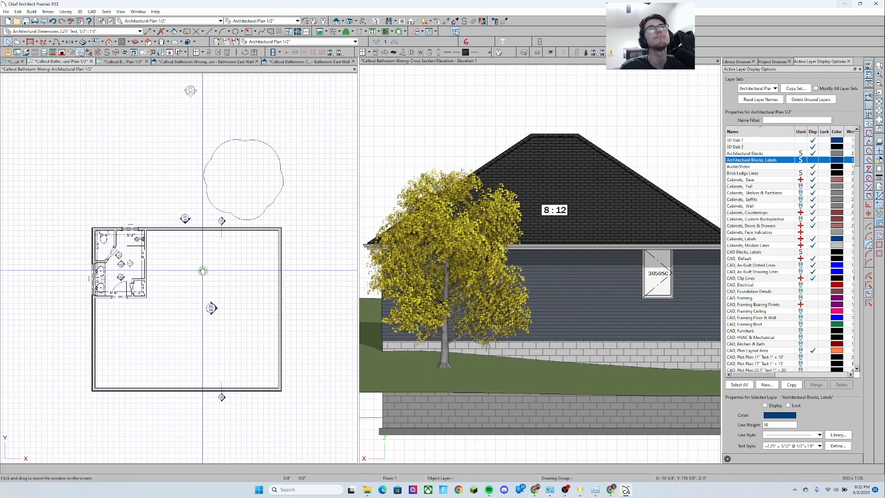
{"action": "scroll", "coordinate": [199, 218], "scroll_direction": "up", "scroll_amount": 2}
{"action": "left_click", "coordinate": [199, 218]}
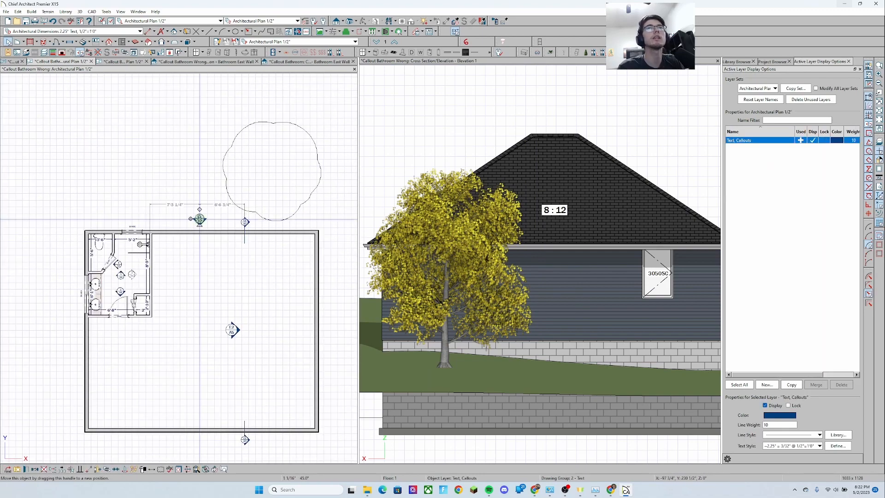
{"action": "left_click", "coordinate": [510, 293]}
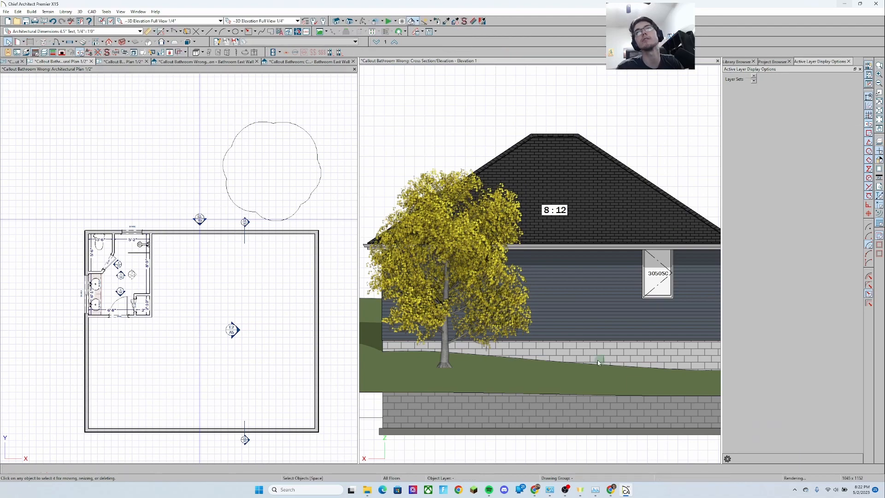
Reopen the E1 callout's specification to review its link information
{"action": "scroll", "coordinate": [208, 229], "scroll_direction": "up", "scroll_amount": 1}
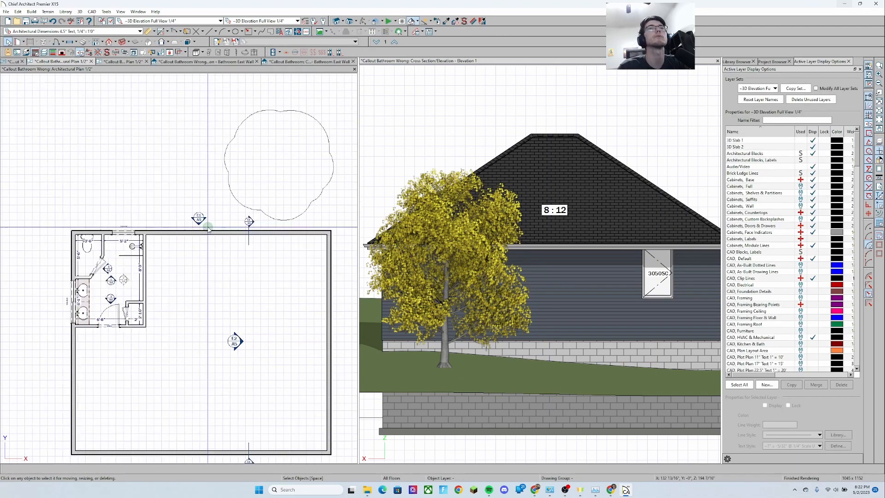
{"action": "middle_click_drag", "start_coordinate": [209, 229], "coordinate": [189, 274]}
{"action": "scroll", "coordinate": [189, 270], "scroll_direction": "down", "scroll_amount": 1}
{"action": "left_click", "coordinate": [178, 247]}
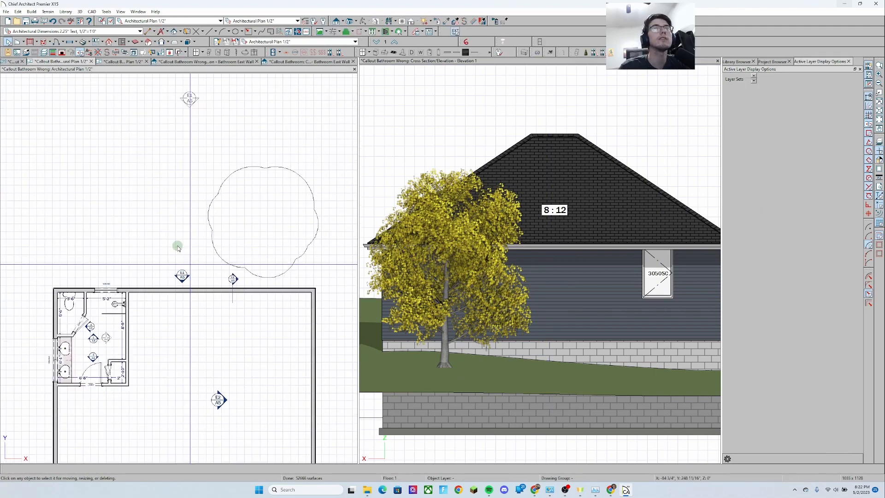
{"action": "scroll", "coordinate": [181, 279], "scroll_direction": "up", "scroll_amount": 2}
{"action": "left_click", "coordinate": [181, 276]}
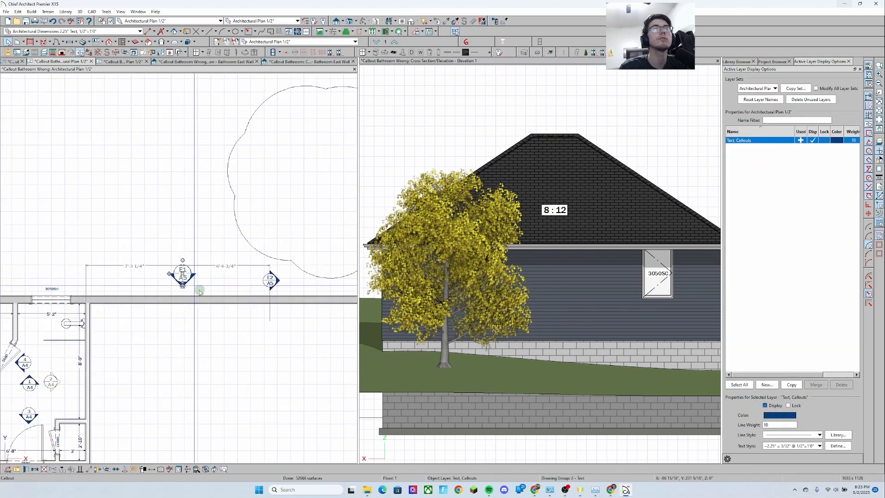
{"action": "key", "text": "ctrl+e"}
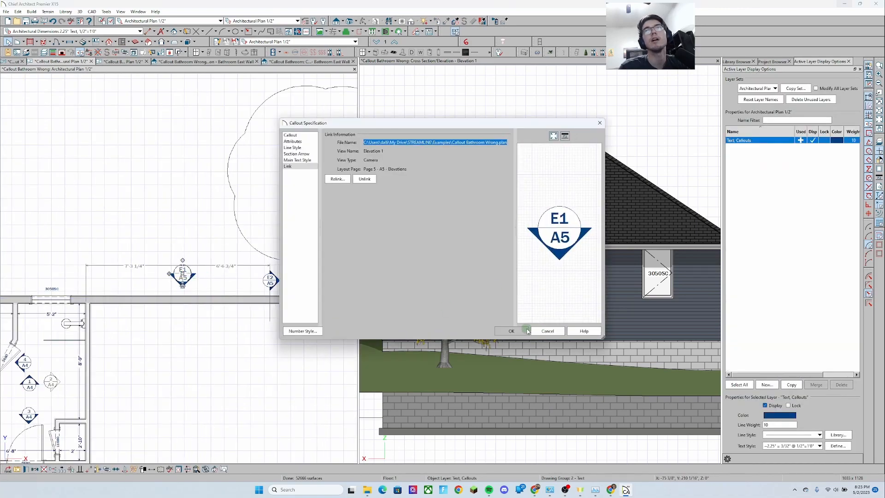
{"action": "left_click", "coordinate": [526, 331]}
Move the E1 callout down so it sits on the dimension line above the bathroom wall
{"action": "scroll", "coordinate": [182, 276], "scroll_direction": "up", "scroll_amount": 3}
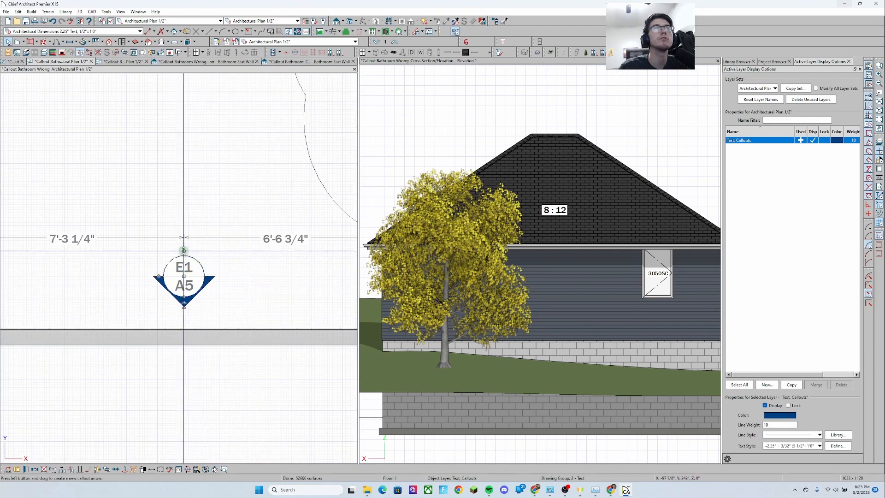
{"action": "left_click_drag", "start_coordinate": [184, 249], "coordinate": [193, 272]}
{"action": "key", "text": "Escape"}
{"action": "left_click", "coordinate": [191, 288]}
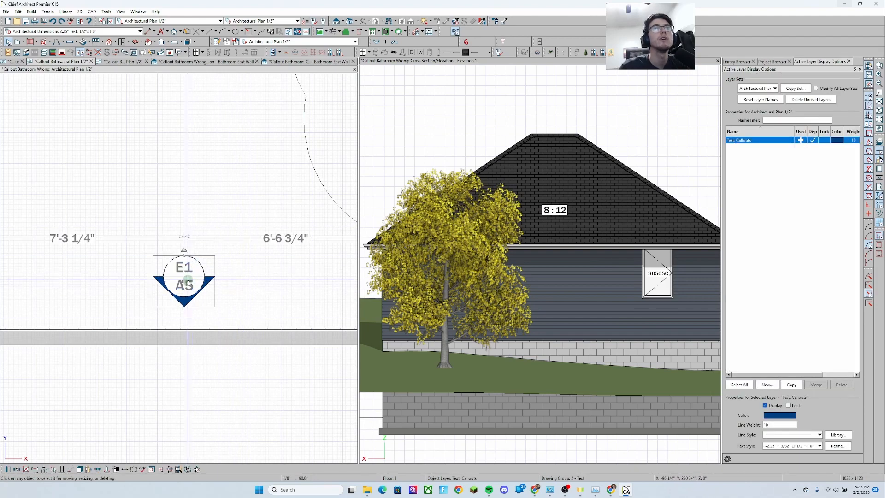
{"action": "left_click_drag", "start_coordinate": [192, 298], "coordinate": [182, 317]}
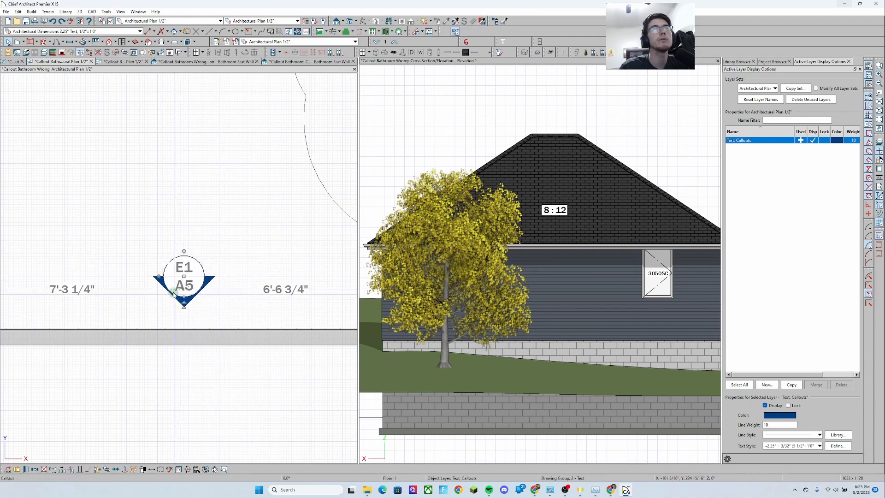
{"action": "left_click_drag", "start_coordinate": [132, 276], "coordinate": [73, 276]}
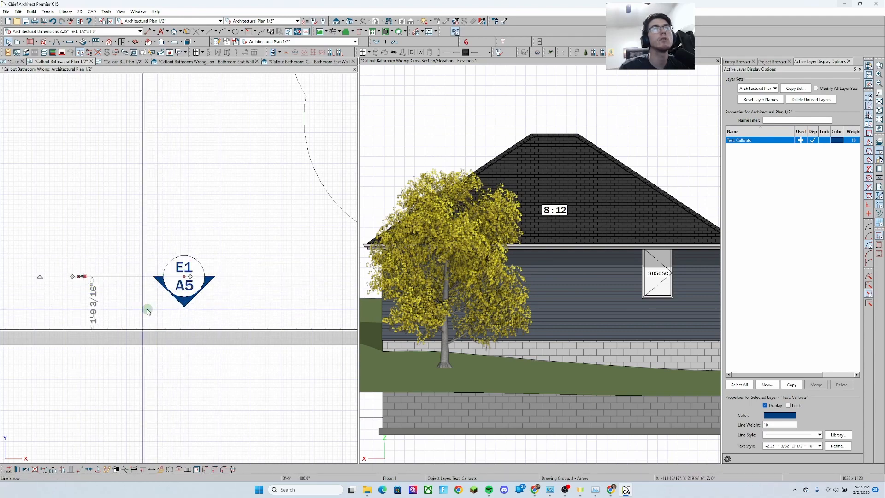
{"action": "key", "text": "ctrl+z"}
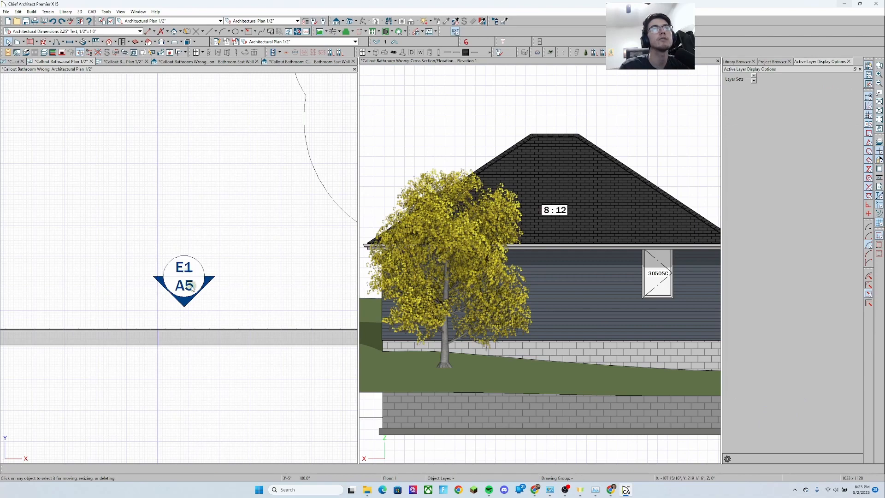
{"action": "left_click", "coordinate": [193, 286]}
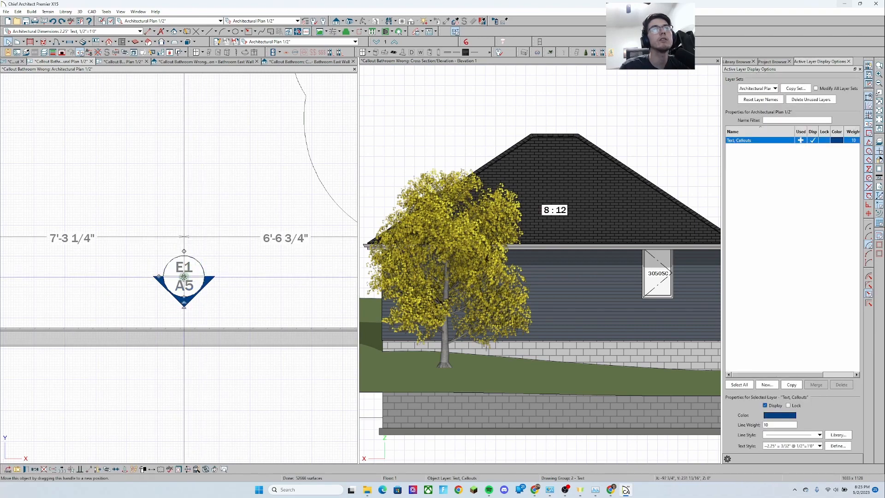
{"action": "left_click_drag", "start_coordinate": [183, 296], "coordinate": [193, 324]}
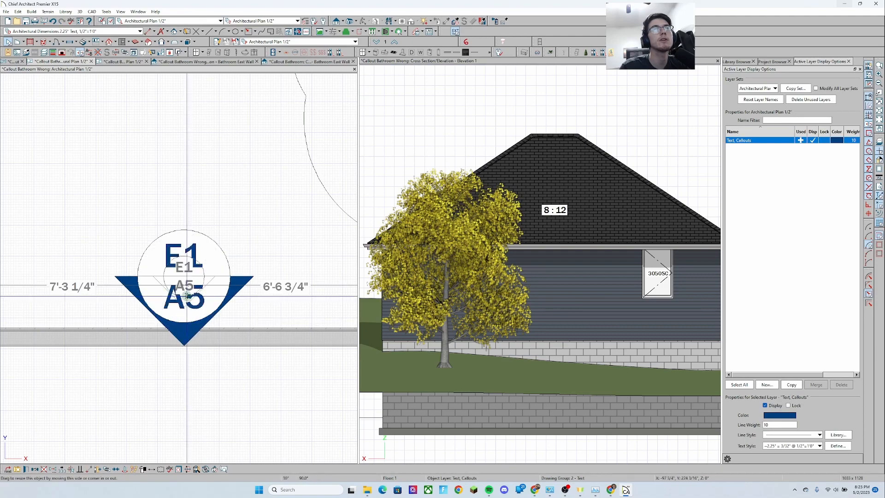
{"action": "key", "text": "Escape"}
Shift the Elevation 1 camera marker beside its E1 callout label north of the tree
{"action": "scroll", "coordinate": [201, 199], "scroll_direction": "down", "scroll_amount": 6}
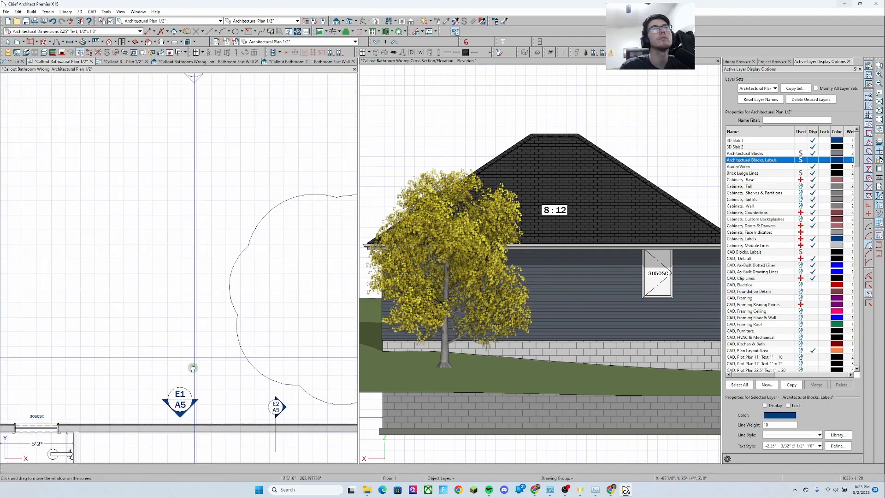
{"action": "left_click", "coordinate": [201, 199]}
{"action": "scroll", "coordinate": [193, 184], "scroll_direction": "up", "scroll_amount": 2}
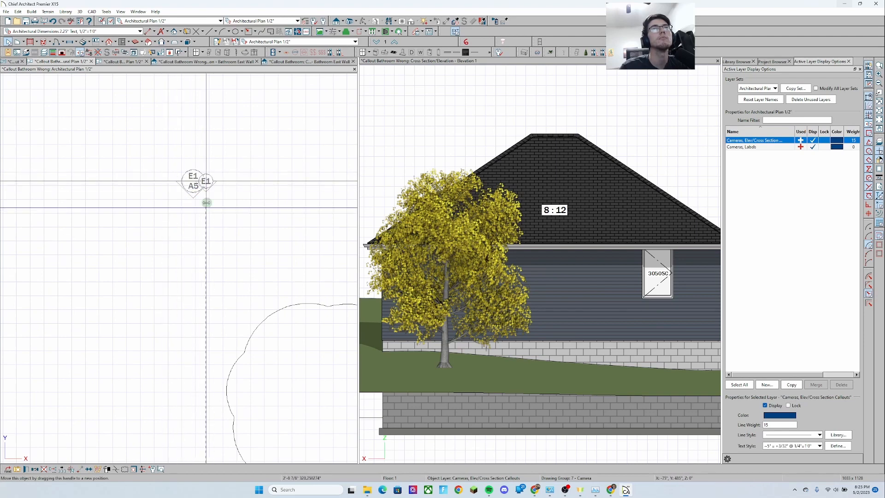
{"action": "mouse_move", "coordinate": [196, 200]}
{"action": "left_mouse_down"}
{"action": "mouse_move", "coordinate": [101, 199]}
{"action": "mouse_move", "coordinate": [317, 202]}
{"action": "mouse_move", "coordinate": [225, 216]}
{"action": "left_mouse_up"}
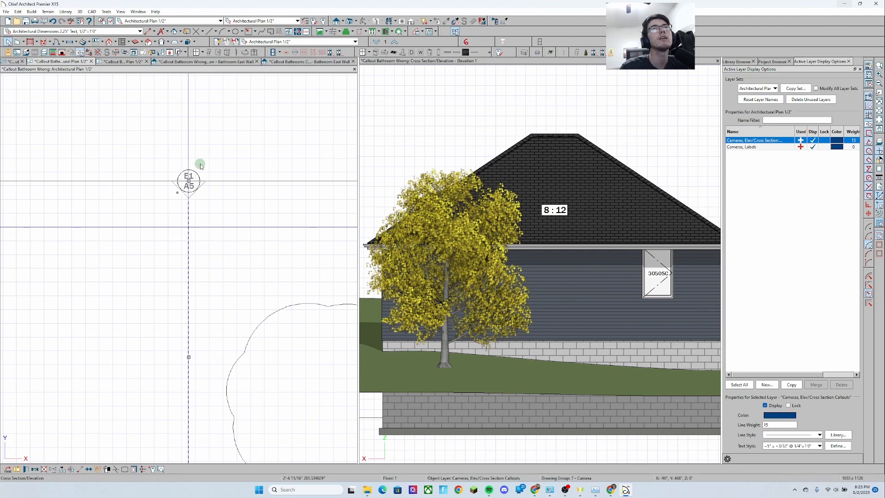
{"action": "key", "text": "Escape"}
{"action": "scroll", "coordinate": [198, 187], "scroll_direction": "down", "scroll_amount": 2}
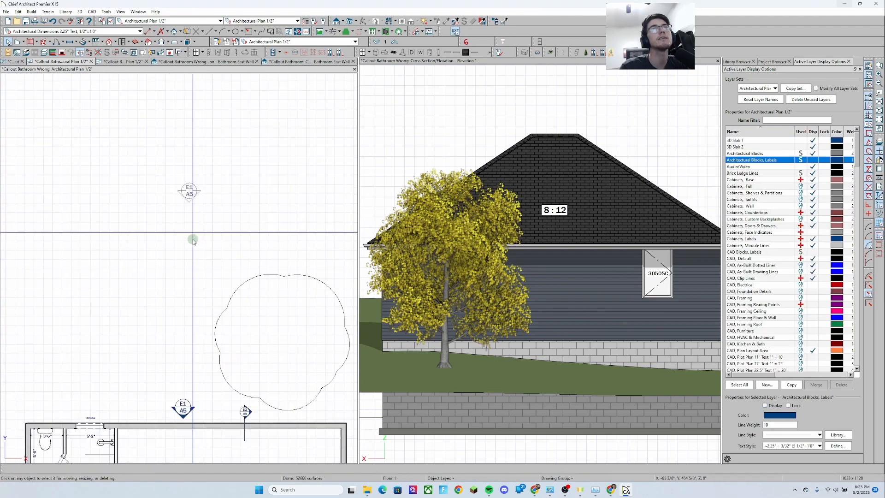
Inspect the E2 camera marker and the room around it in the plan
{"action": "middle_click_drag", "start_coordinate": [196, 322], "coordinate": [178, 189]}
{"action": "middle_click_drag", "start_coordinate": [202, 308], "coordinate": [194, 212]}
{"action": "scroll", "coordinate": [214, 361], "scroll_direction": "down", "scroll_amount": 1}
{"action": "middle_click_drag", "start_coordinate": [221, 368], "coordinate": [203, 317]}
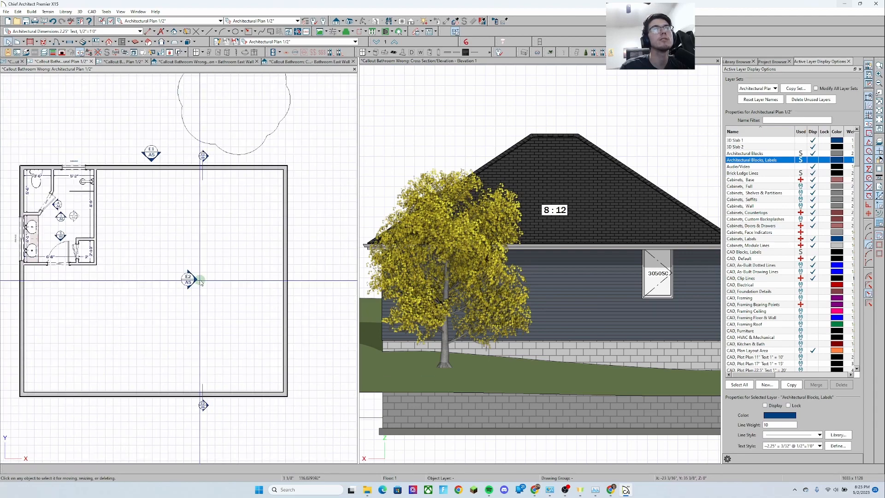
{"action": "scroll", "coordinate": [201, 282], "scroll_direction": "up", "scroll_amount": 1}
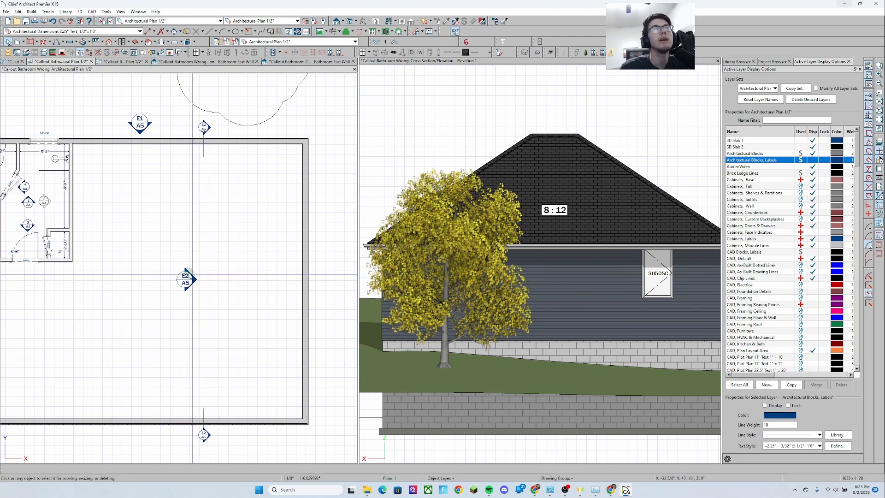
{"action": "left_click", "coordinate": [185, 260]}
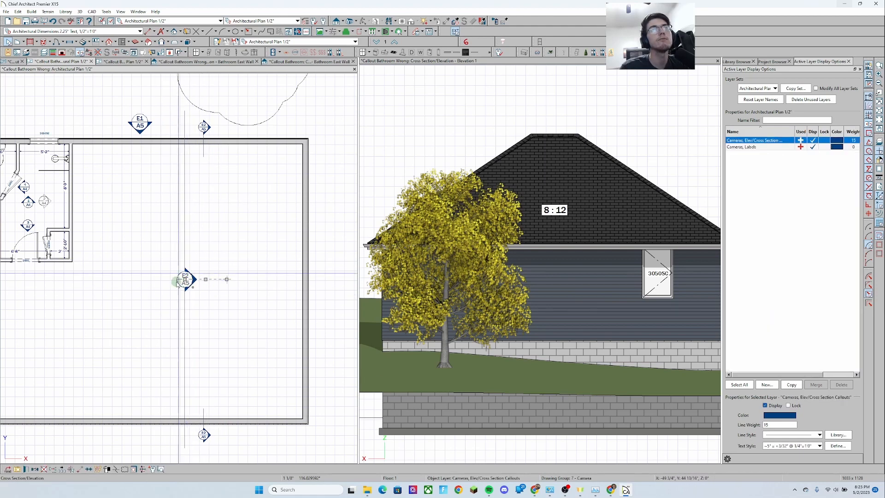
{"action": "left_click", "coordinate": [200, 318]}
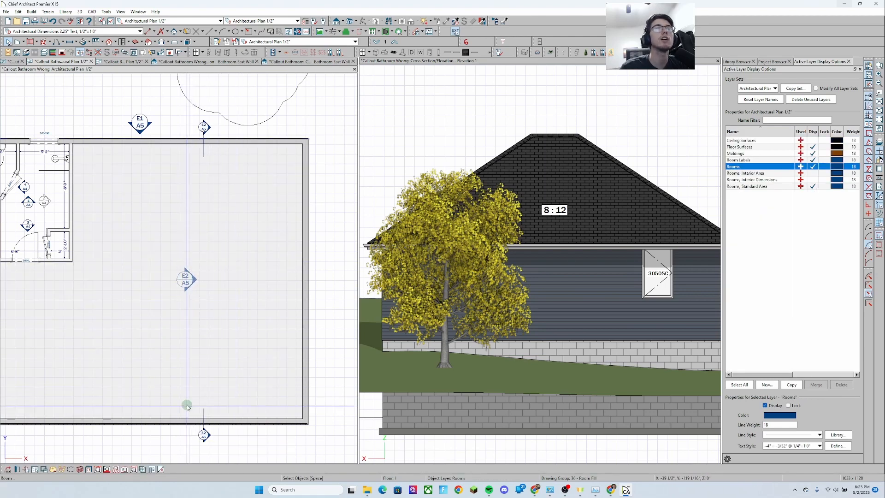
Open the E2 camera's view from the plan and close it again
{"action": "double_click", "coordinate": [186, 282]}
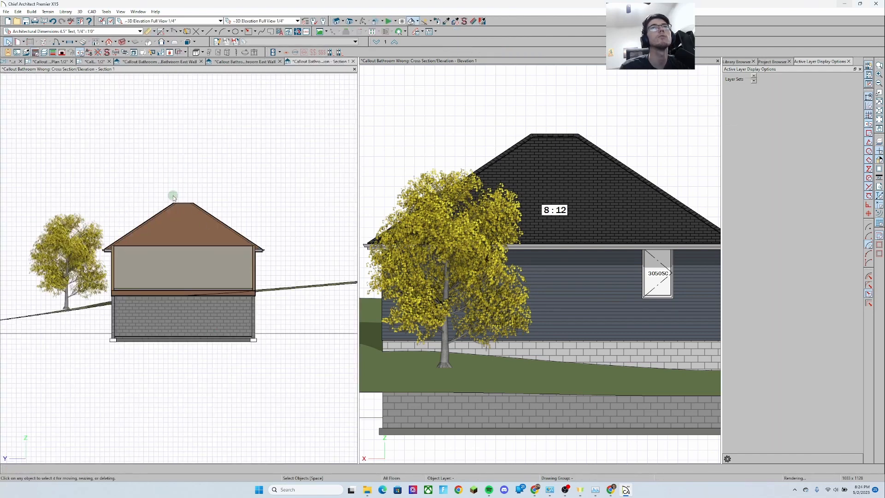
{"action": "left_click", "coordinate": [92, 64]}
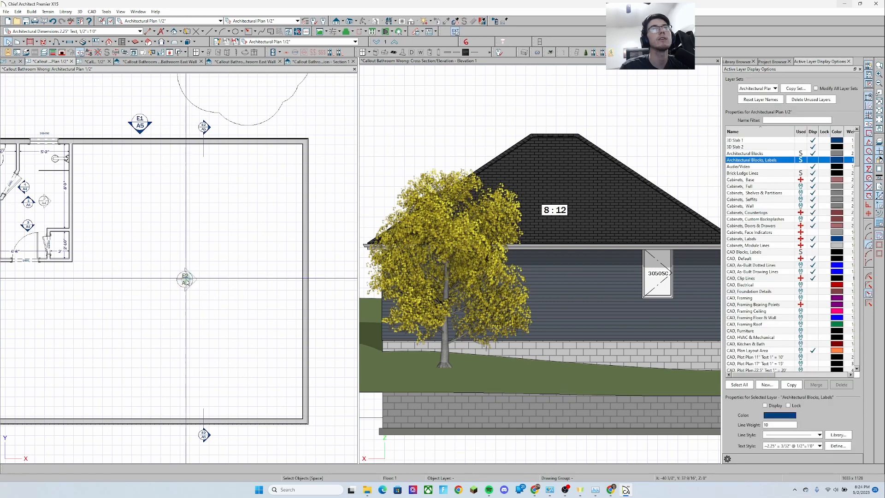
Set the E2 camera's callout placement to Both Sides
{"action": "left_click", "coordinate": [185, 279]}
{"action": "double_click", "coordinate": [205, 304]}
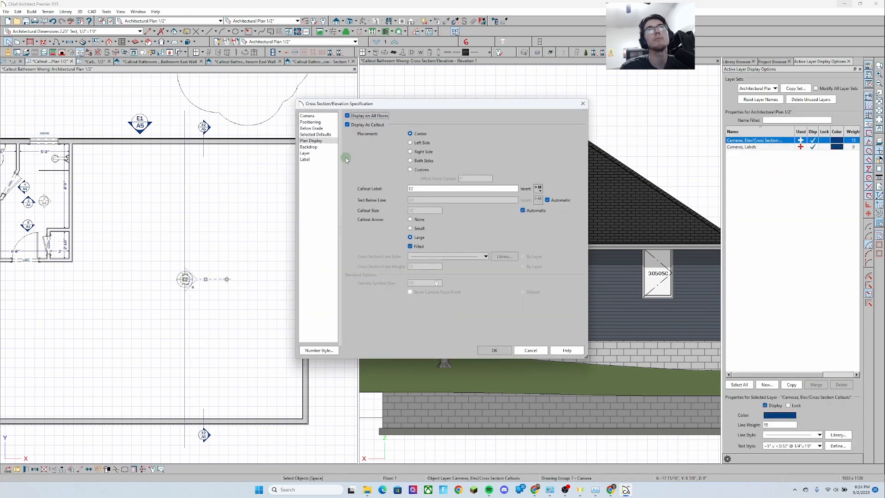
{"action": "left_click", "coordinate": [422, 161]}
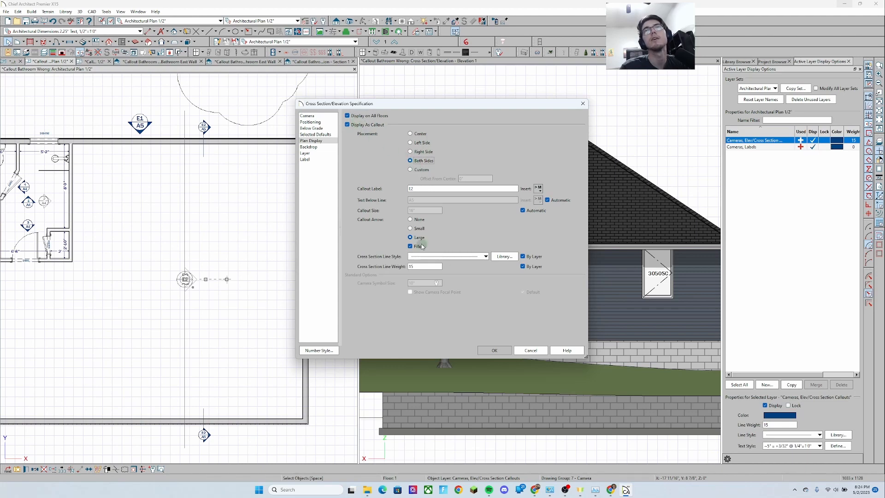
{"action": "left_click", "coordinate": [490, 350]}
Inspect the callout beside the E2 camera marker north of the house, reviewing its link and attribute settings
{"action": "left_click", "coordinate": [223, 324]}
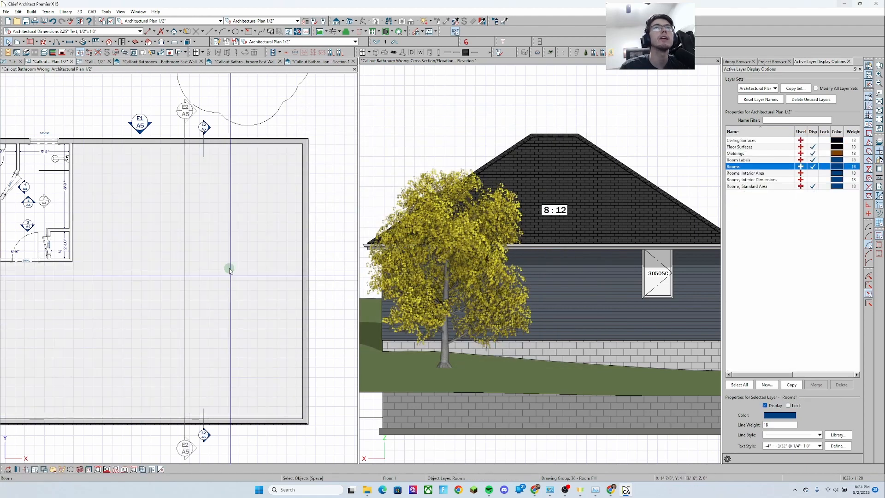
{"action": "scroll", "coordinate": [226, 261], "scroll_direction": "down", "scroll_amount": 1}
{"action": "key", "text": "Escape"}
{"action": "left_click", "coordinate": [193, 139]}
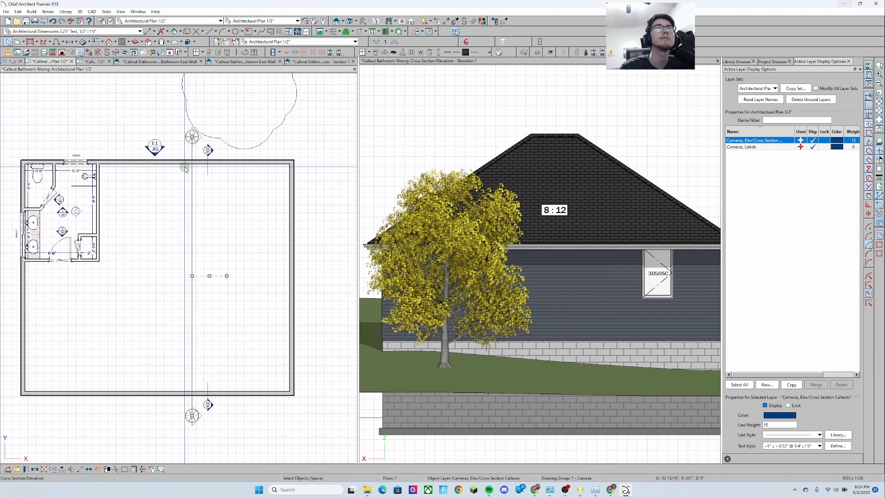
{"action": "key", "text": "Escape"}
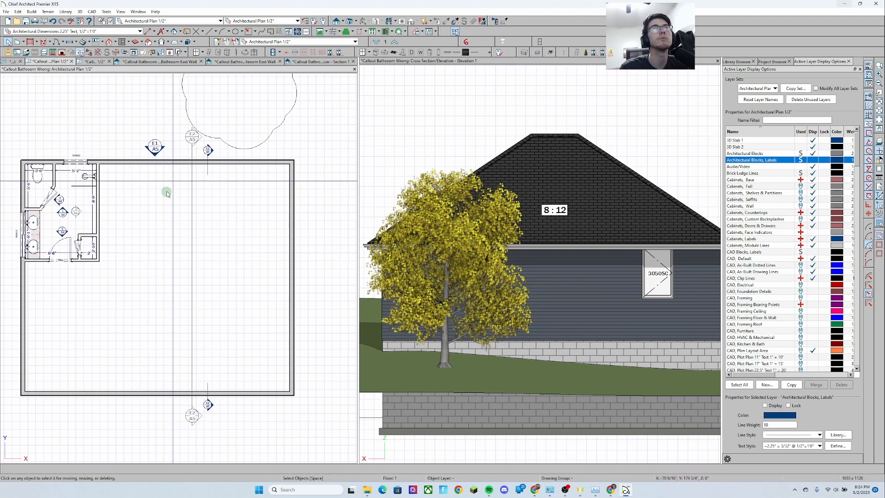
{"action": "middle_click_drag", "start_coordinate": [209, 274], "coordinate": [228, 276]}
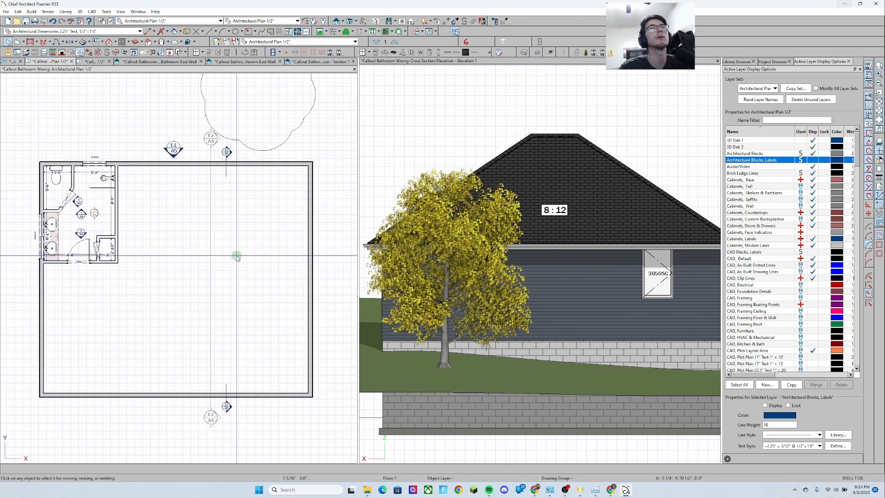
{"action": "middle_click_drag", "start_coordinate": [232, 249], "coordinate": [230, 242]}
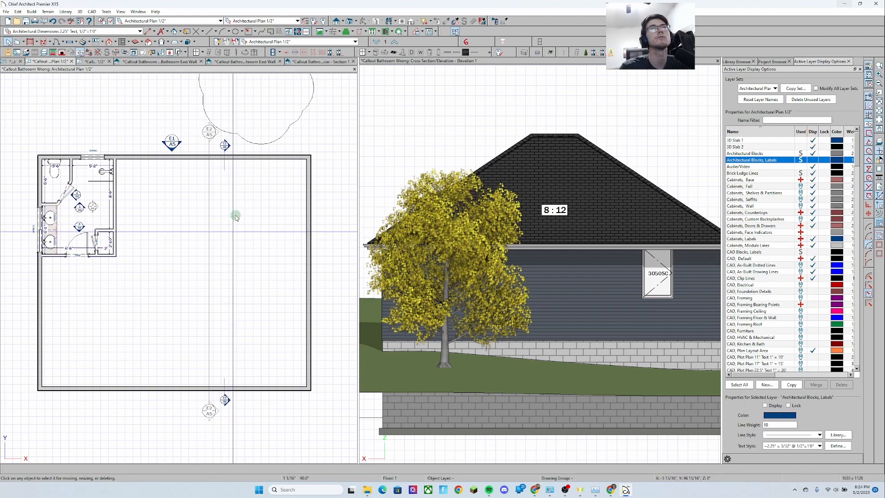
{"action": "scroll", "coordinate": [235, 172], "scroll_direction": "up", "scroll_amount": 1}
{"action": "left_click", "coordinate": [240, 153]}
{"action": "key", "text": "Escape"}
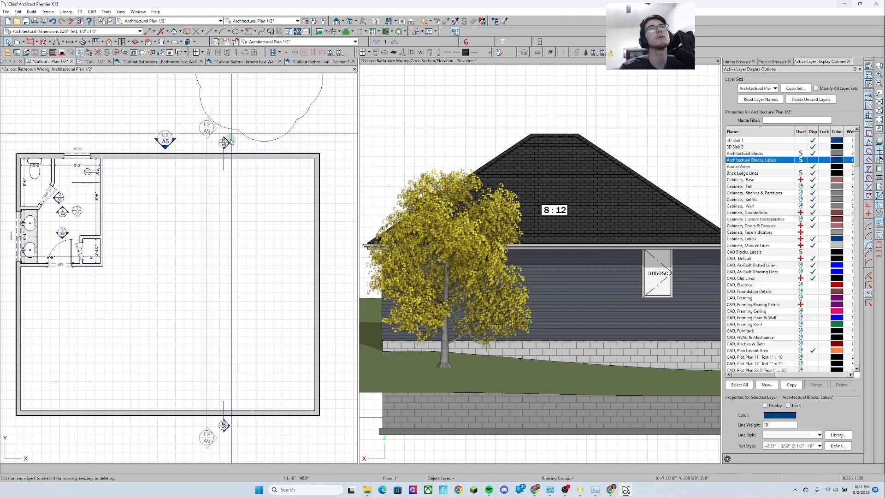
{"action": "scroll", "coordinate": [233, 136], "scroll_direction": "up", "scroll_amount": 2}
{"action": "middle_click_drag", "start_coordinate": [232, 140], "coordinate": [202, 159]}
{"action": "scroll", "coordinate": [196, 163], "scroll_direction": "up", "scroll_amount": 1}
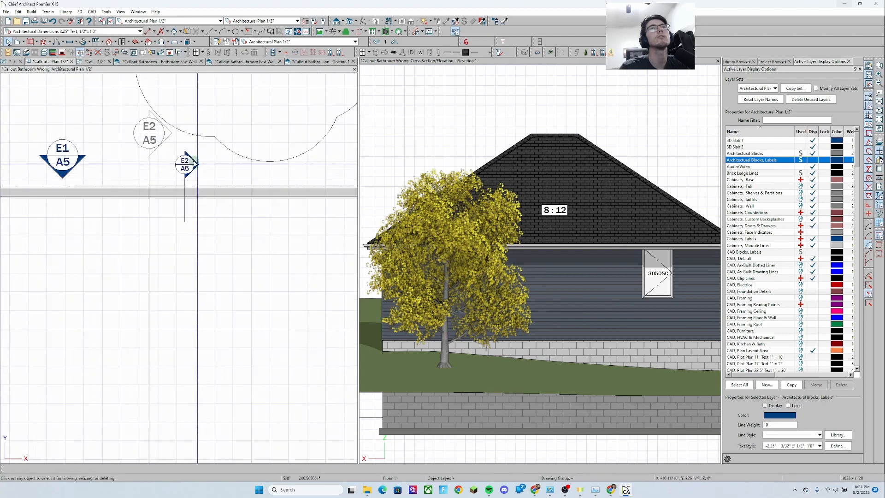
{"action": "left_click", "coordinate": [186, 165]}
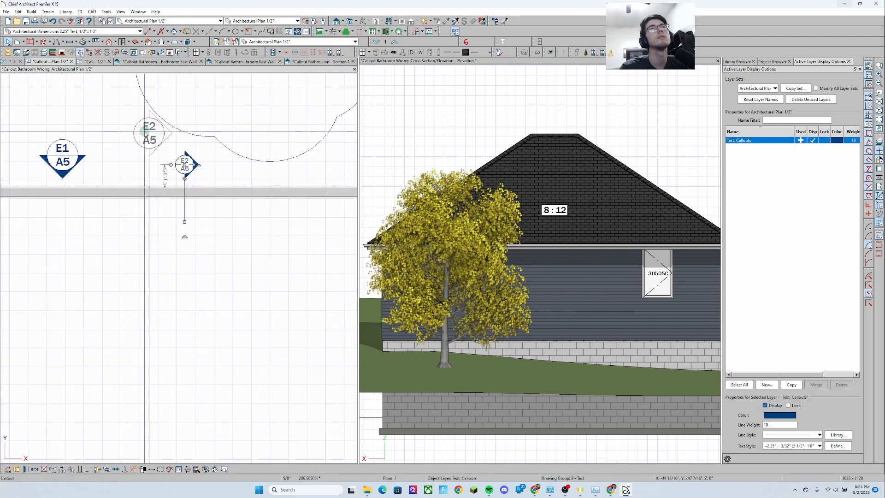
{"action": "double_click", "coordinate": [185, 165]}
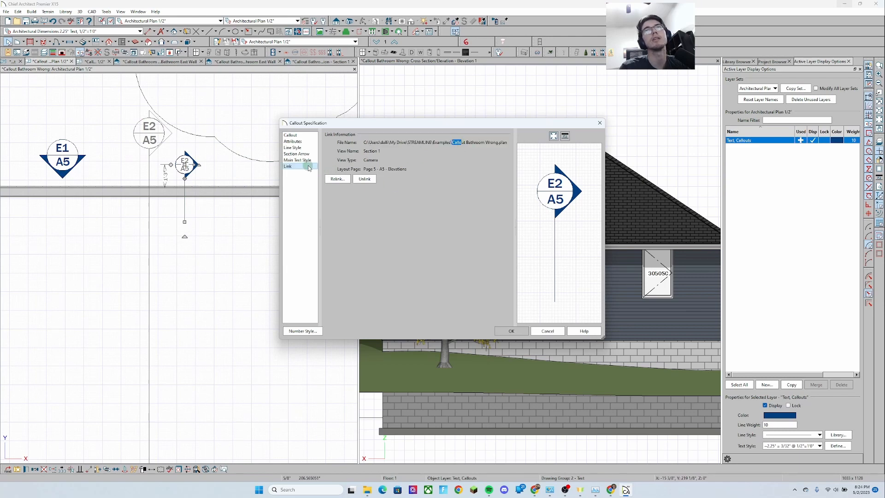
{"action": "left_click", "coordinate": [299, 142]}
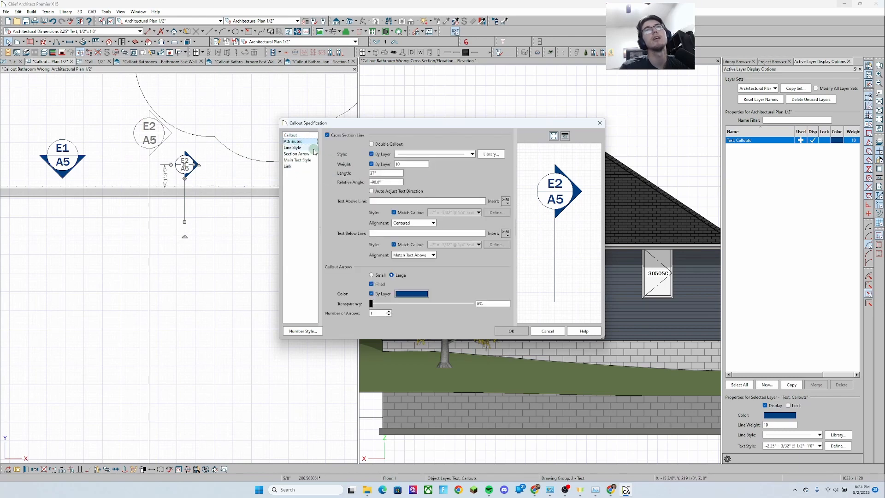
{"action": "left_click", "coordinate": [327, 135]}
{"action": "left_click", "coordinate": [327, 135]}
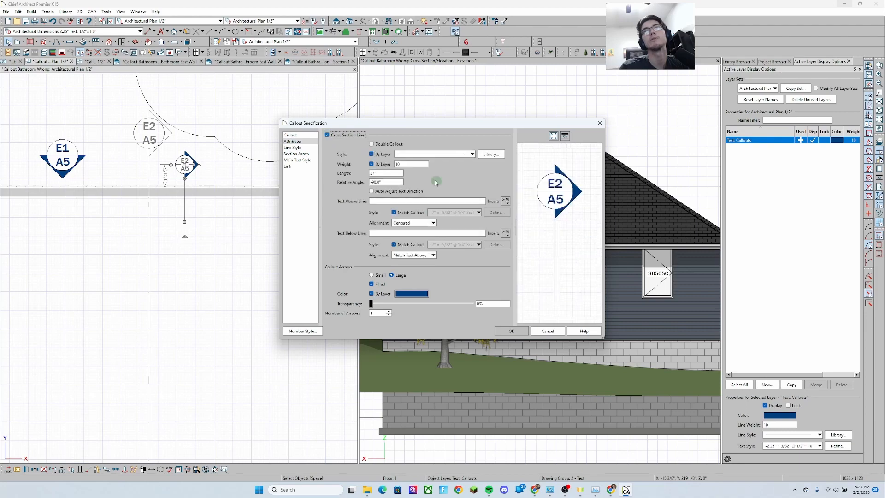
{"action": "left_click", "coordinate": [510, 331]}
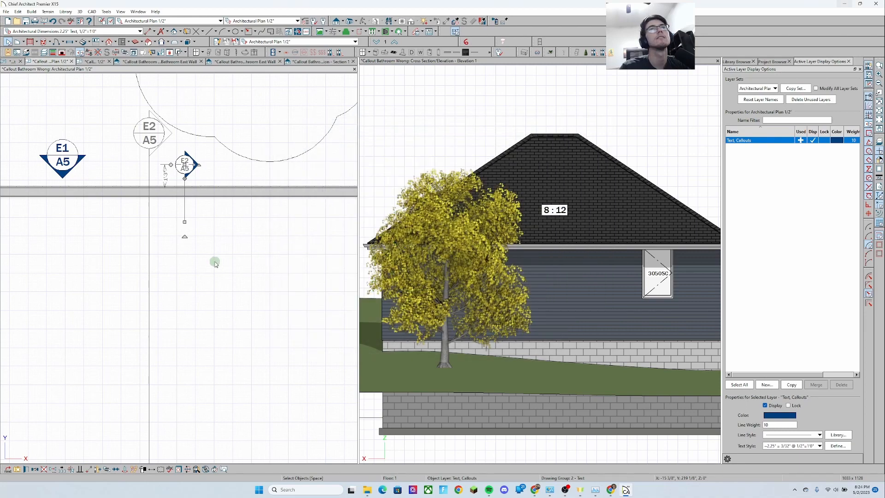
Delete the callout at the southern end of the E2 camera line
{"action": "left_click", "coordinate": [233, 306]}
{"action": "scroll", "coordinate": [227, 322], "scroll_direction": "down", "scroll_amount": 4}
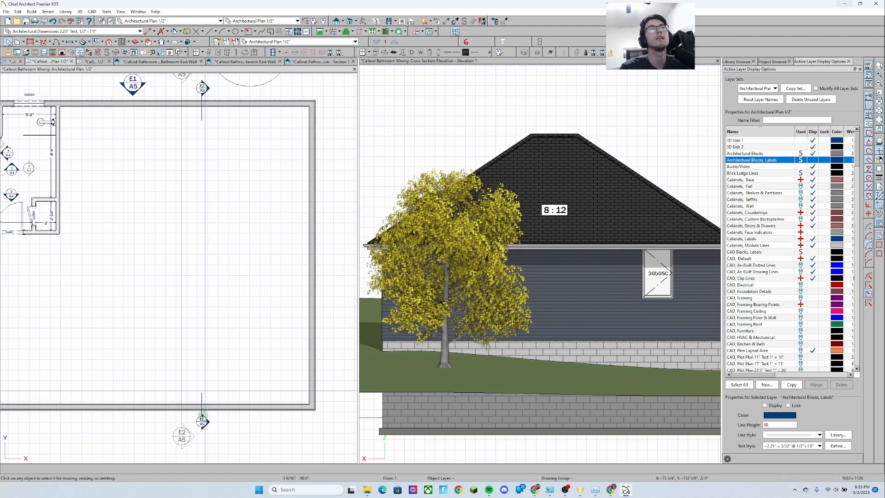
{"action": "left_click", "coordinate": [206, 422]}
{"action": "key", "text": "Delete"}
Extend the remaining E2 callout's line south across the house so its arrow sits beside the southern E2 label
{"action": "left_click", "coordinate": [203, 89]}
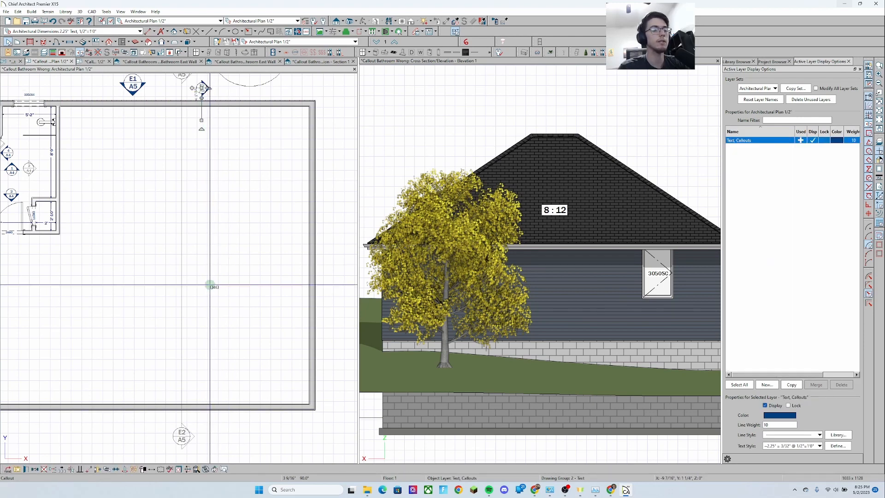
{"action": "key", "text": "Escape"}
{"action": "left_click_drag", "start_coordinate": [202, 87], "coordinate": [201, 391]}
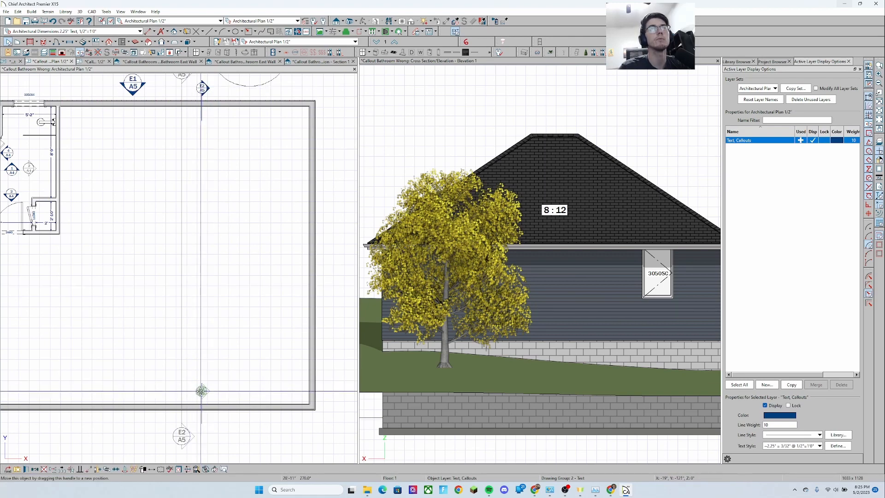
{"action": "left_click_drag", "start_coordinate": [200, 428], "coordinate": [201, 428]}
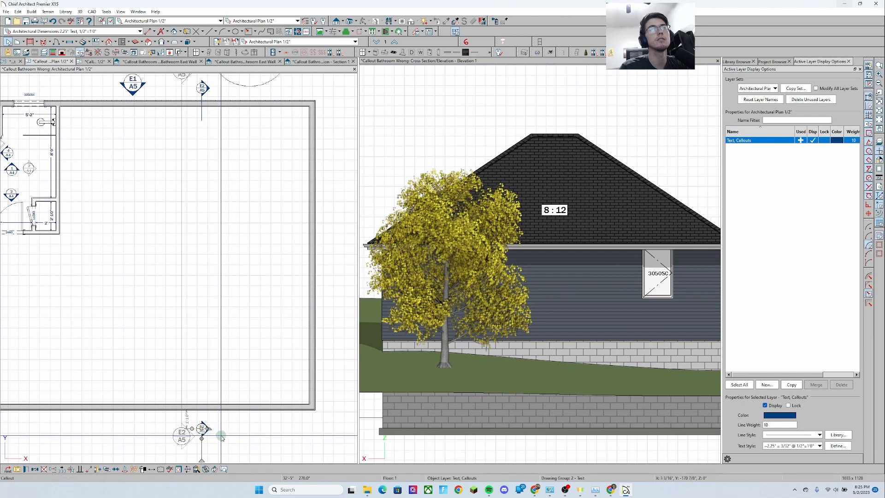
{"action": "middle_click_drag", "start_coordinate": [201, 434], "coordinate": [205, 399]}
{"action": "left_click_drag", "start_coordinate": [205, 433], "coordinate": [204, 354]}
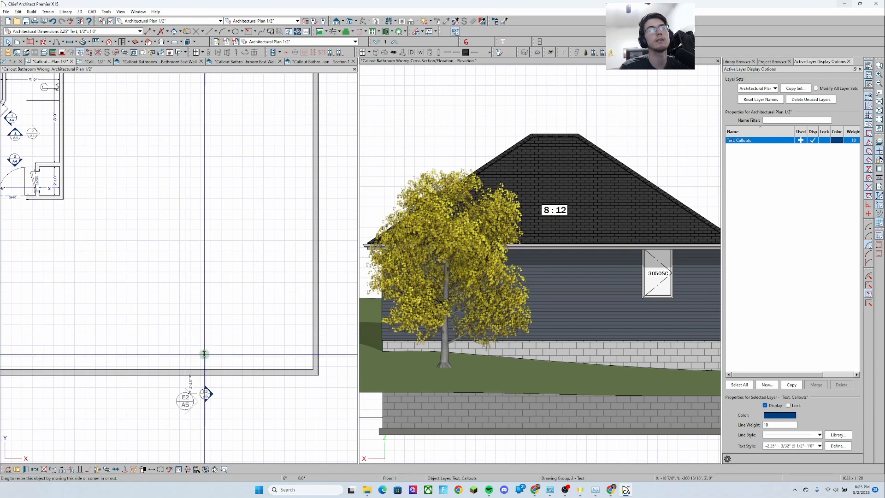
Review the E1 and E2 camera markers and callouts around the house in the plan
{"action": "left_click", "coordinate": [229, 300]}
{"action": "scroll", "coordinate": [235, 289], "scroll_direction": "down", "scroll_amount": 2}
{"action": "middle_click_drag", "start_coordinate": [246, 270], "coordinate": [243, 292]}
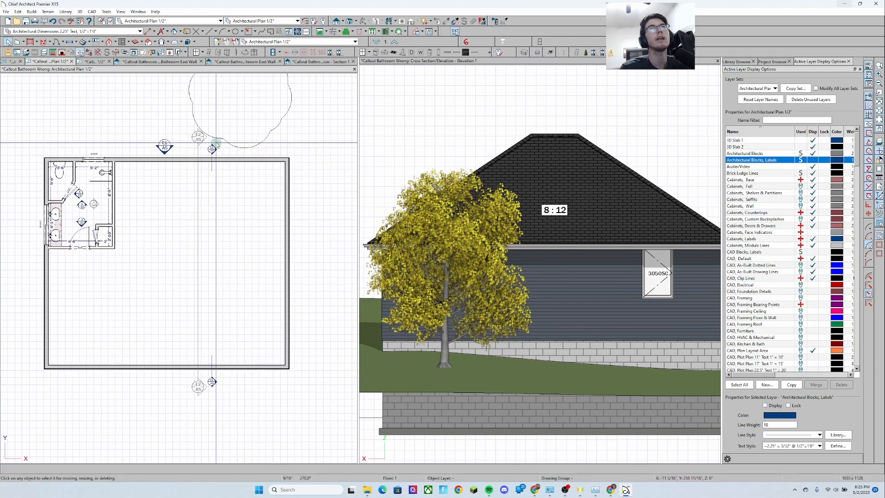
{"action": "left_click", "coordinate": [211, 149]}
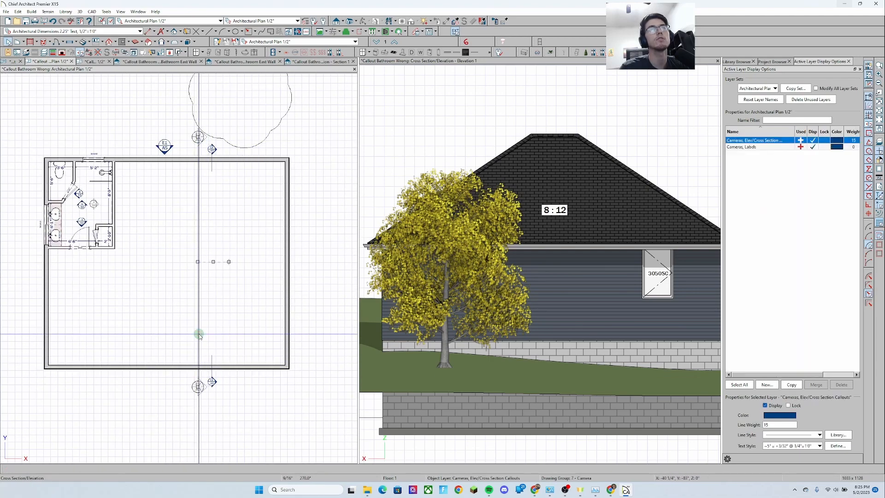
{"action": "left_click", "coordinate": [158, 237]}
{"action": "middle_click_drag", "start_coordinate": [158, 236], "coordinate": [199, 334]}
{"action": "scroll", "coordinate": [198, 326], "scroll_direction": "down", "scroll_amount": 1}
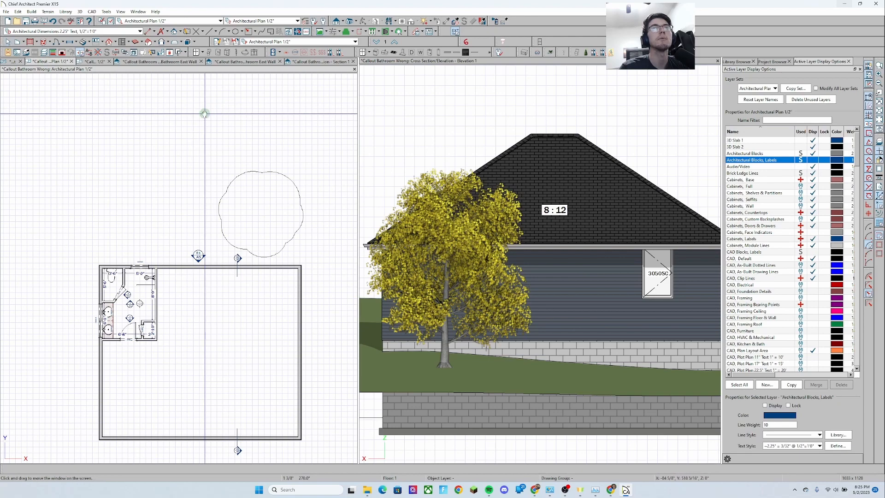
{"action": "middle_click_drag", "start_coordinate": [203, 114], "coordinate": [199, 92]}
{"action": "middle_click_drag", "start_coordinate": [218, 319], "coordinate": [207, 272]}
{"action": "scroll", "coordinate": [204, 313], "scroll_direction": "up", "scroll_amount": 1}
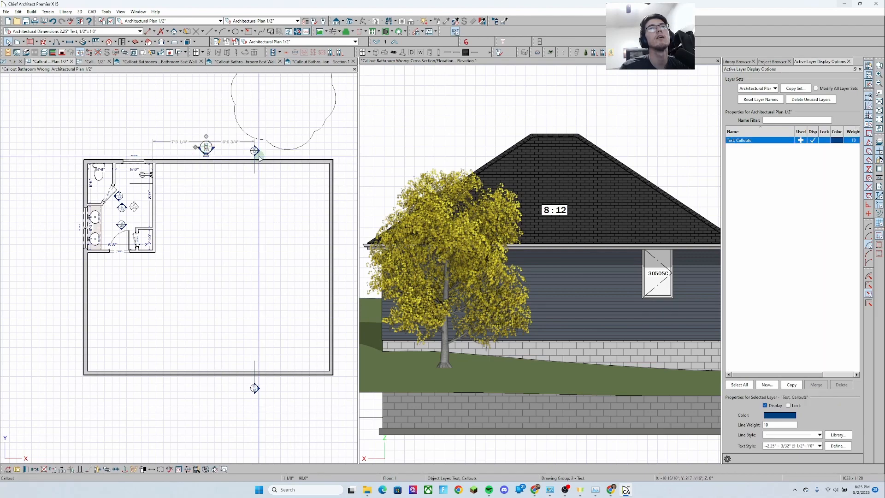
Zoom in on the bathroom's interior elevation callouts to examine them, then return to the plan tab
{"action": "left_click", "coordinate": [197, 266]}
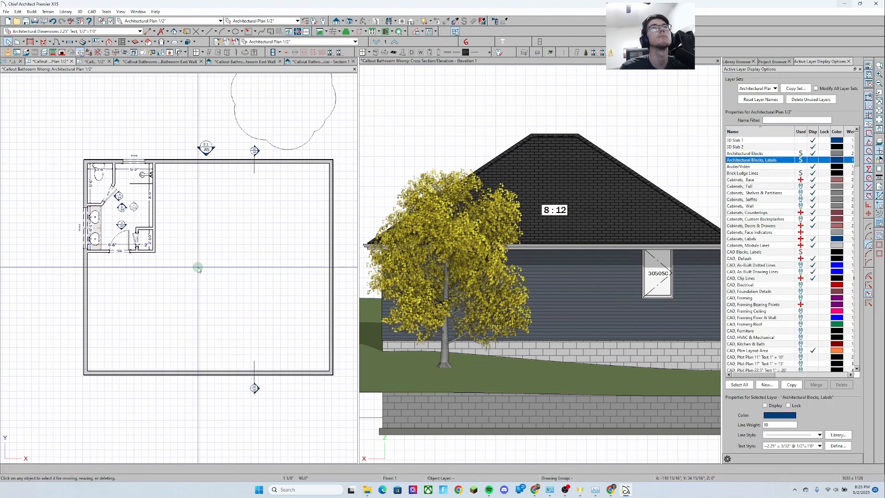
{"action": "middle_click_drag", "start_coordinate": [237, 247], "coordinate": [240, 244]}
{"action": "left_click", "coordinate": [183, 232]}
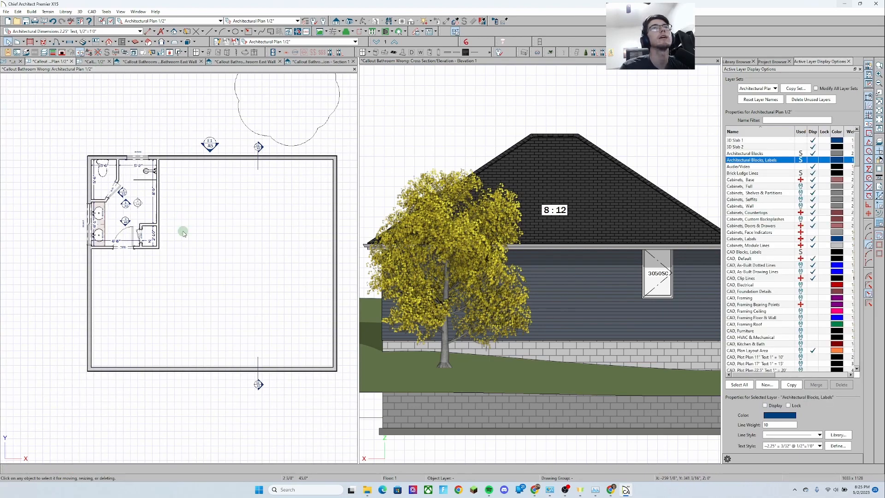
{"action": "middle_click_drag", "start_coordinate": [171, 165], "coordinate": [184, 198]}
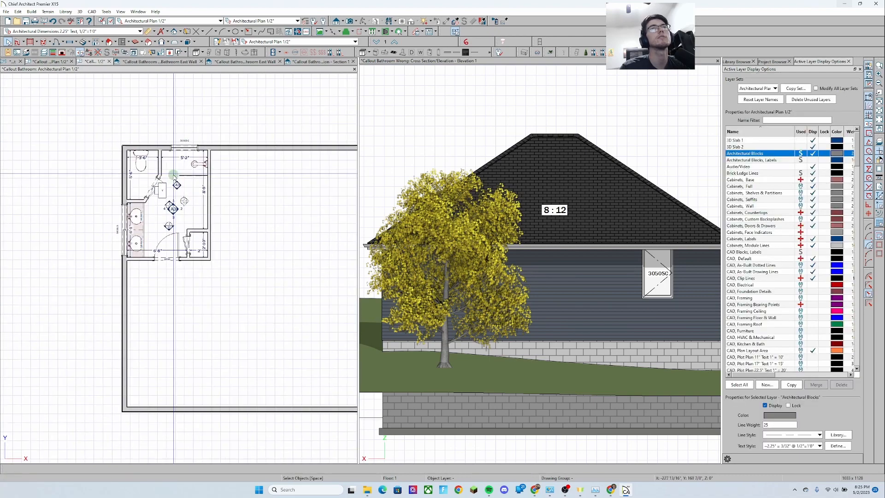
{"action": "scroll", "coordinate": [184, 205], "scroll_direction": "up", "scroll_amount": 2}
{"action": "scroll", "coordinate": [183, 205], "scroll_direction": "up", "scroll_amount": 2}
{"action": "middle_click_drag", "start_coordinate": [239, 154], "coordinate": [221, 166]}
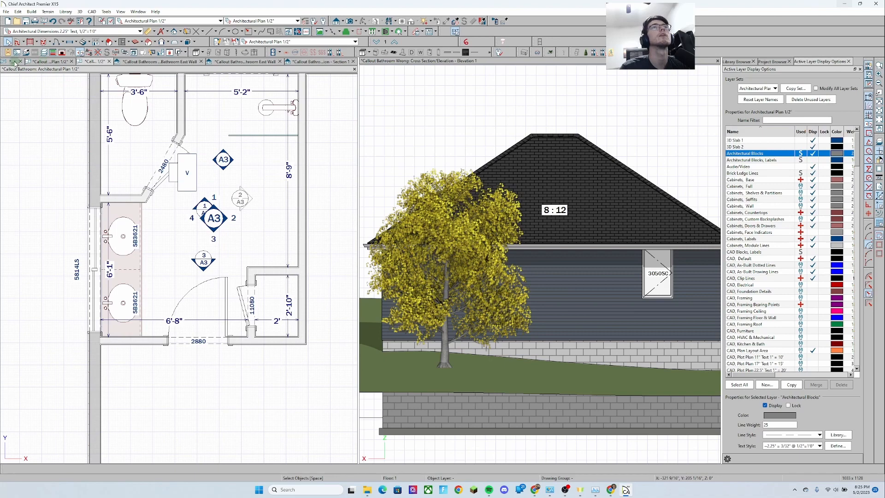
{"action": "left_click", "coordinate": [44, 63]}
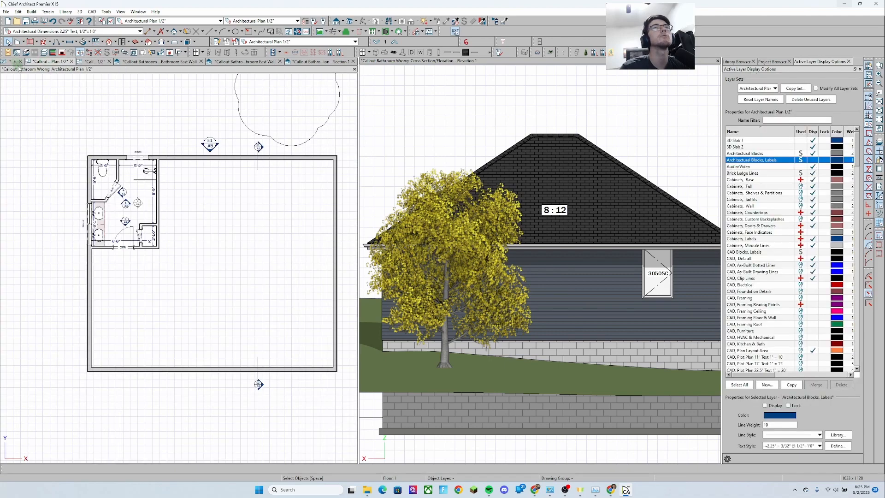
Switch to the Callout Bathroom layout sheet and examine its plan and four wall elevation views
{"action": "left_click", "coordinate": [15, 63]}
{"action": "scroll", "coordinate": [187, 208], "scroll_direction": "down", "scroll_amount": 5}
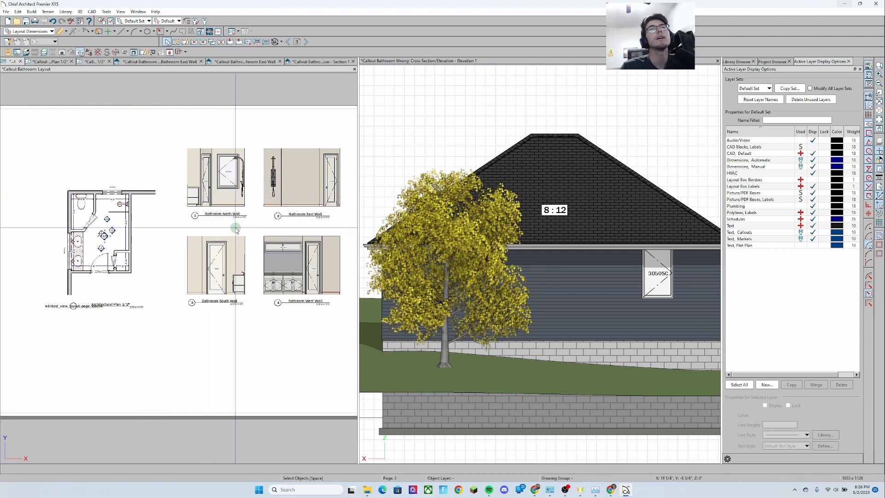
{"action": "middle_click_drag", "start_coordinate": [253, 203], "coordinate": [249, 203]}
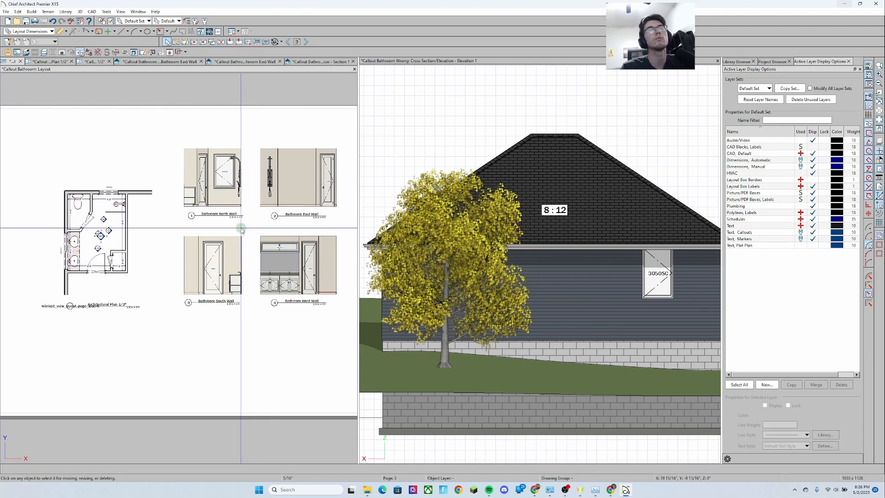
{"action": "middle_click_drag", "start_coordinate": [273, 254], "coordinate": [257, 251]}
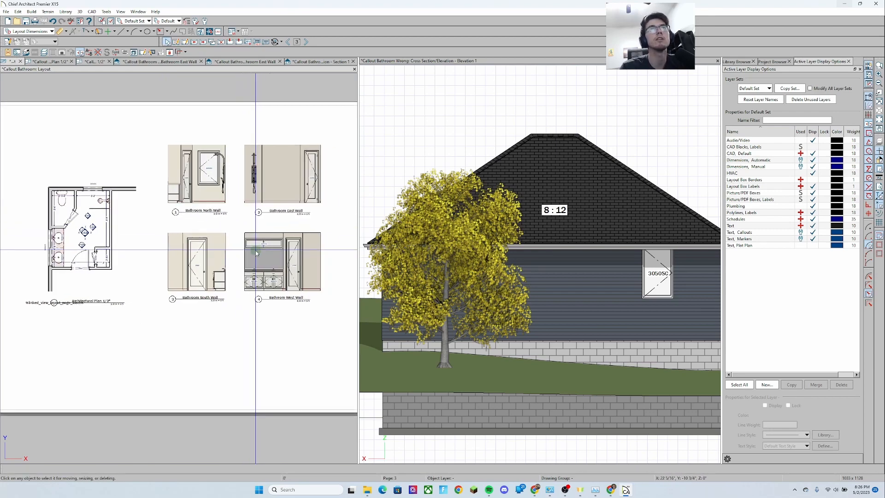